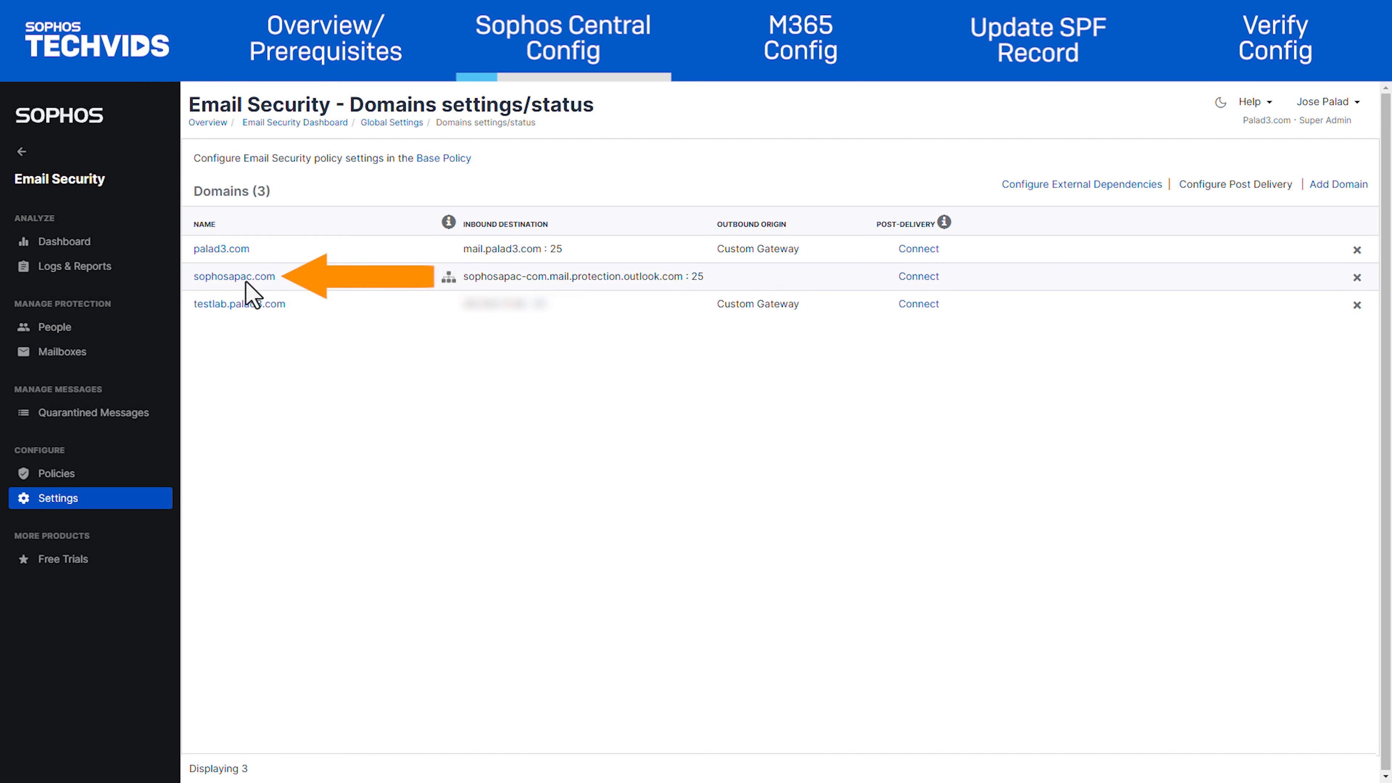
Step: Edit the sophosapac.com domain to handle inbound and outbound mail with Microsoft Office 365 as the outbound gateway
left_click(235, 277)
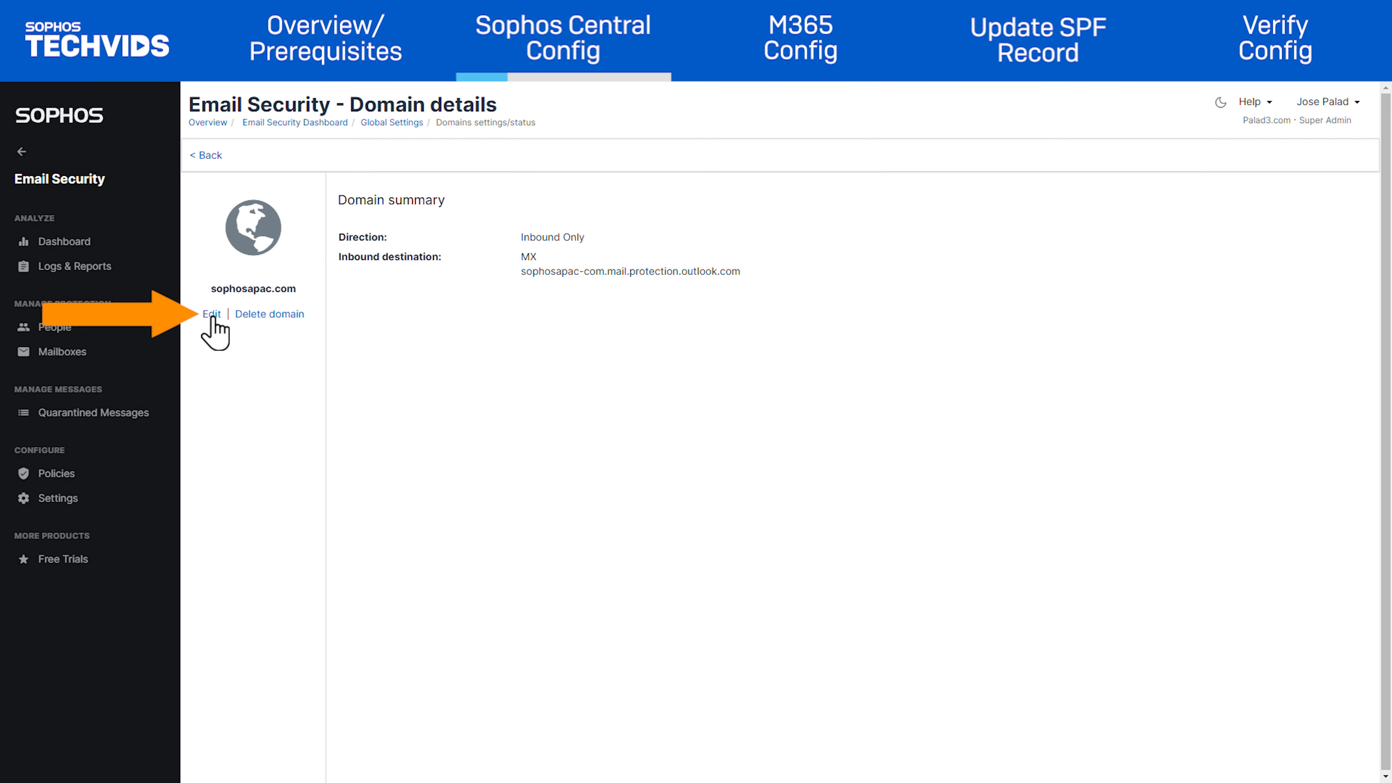
left_click(212, 314)
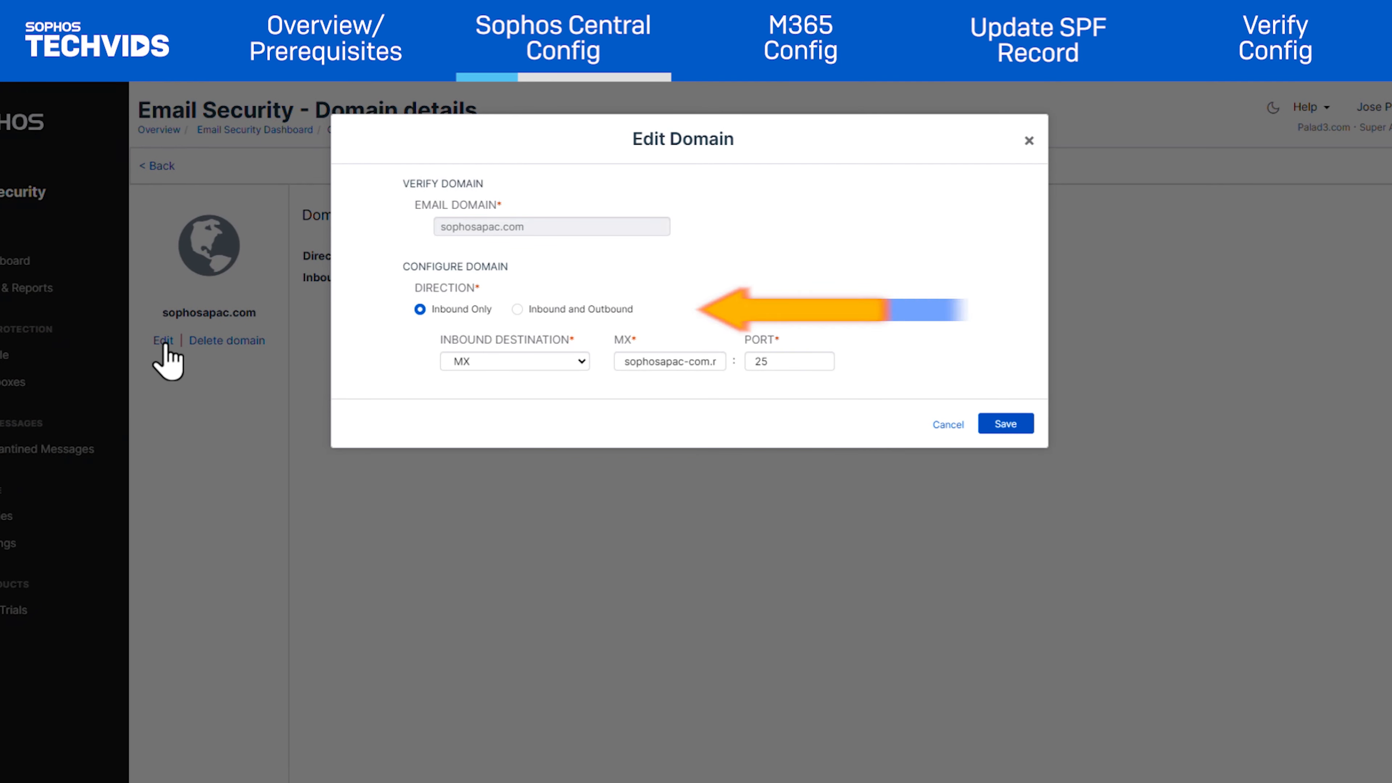
left_click(517, 309)
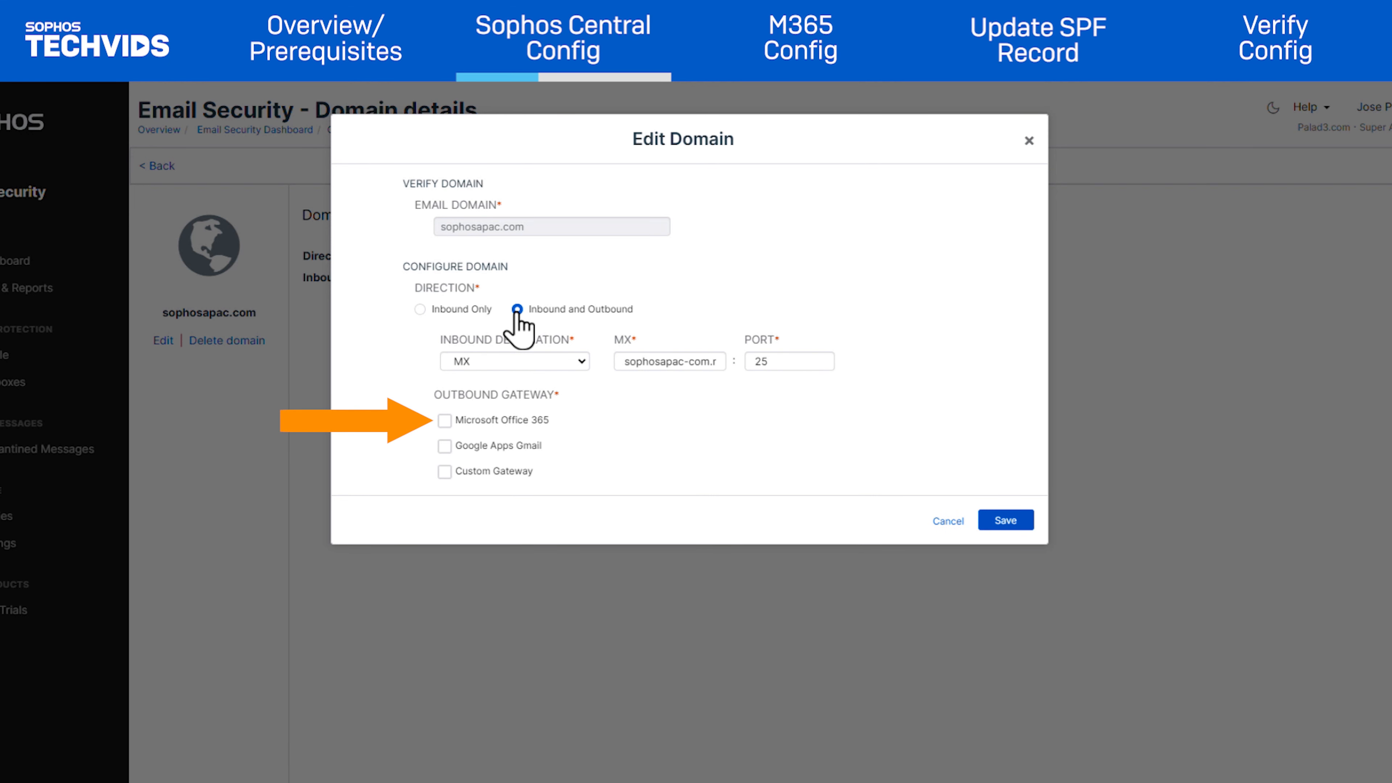
left_click(445, 424)
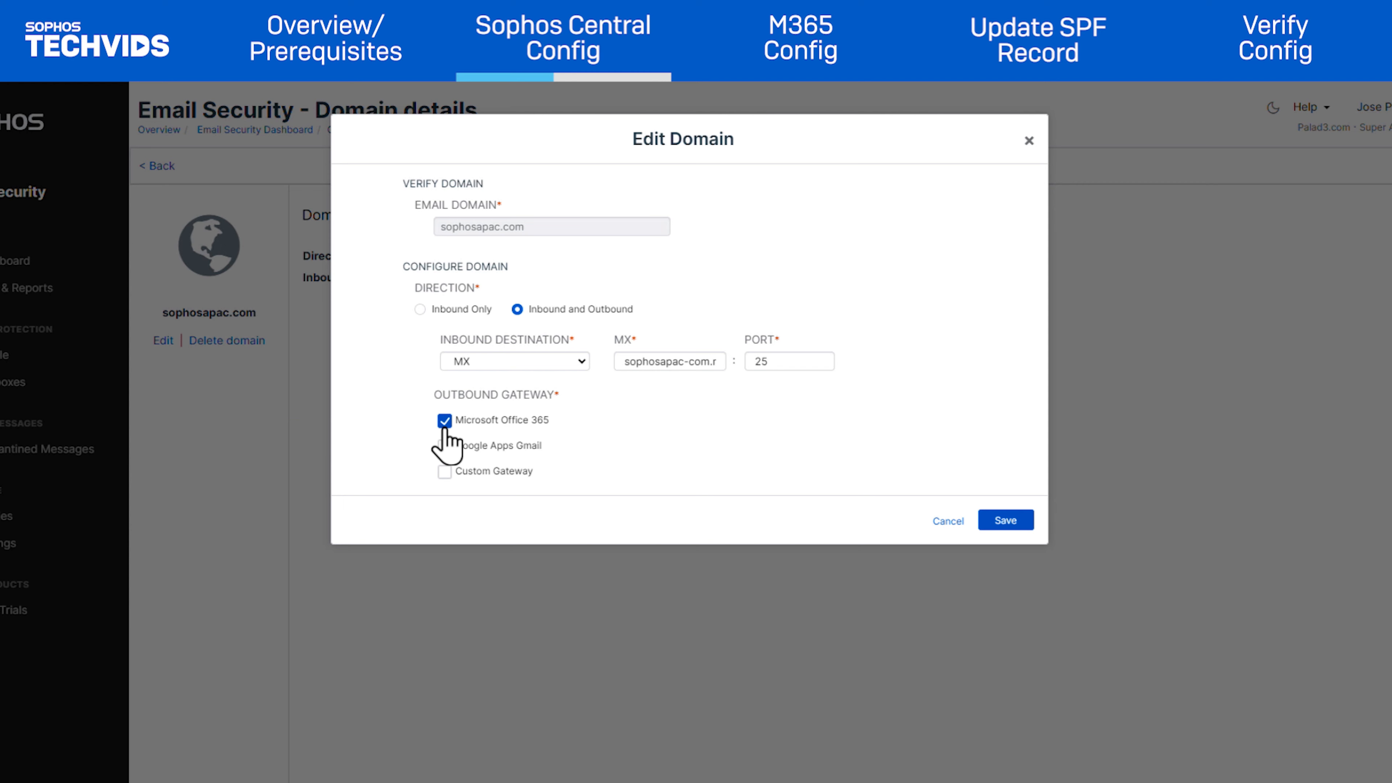
left_click(1004, 521)
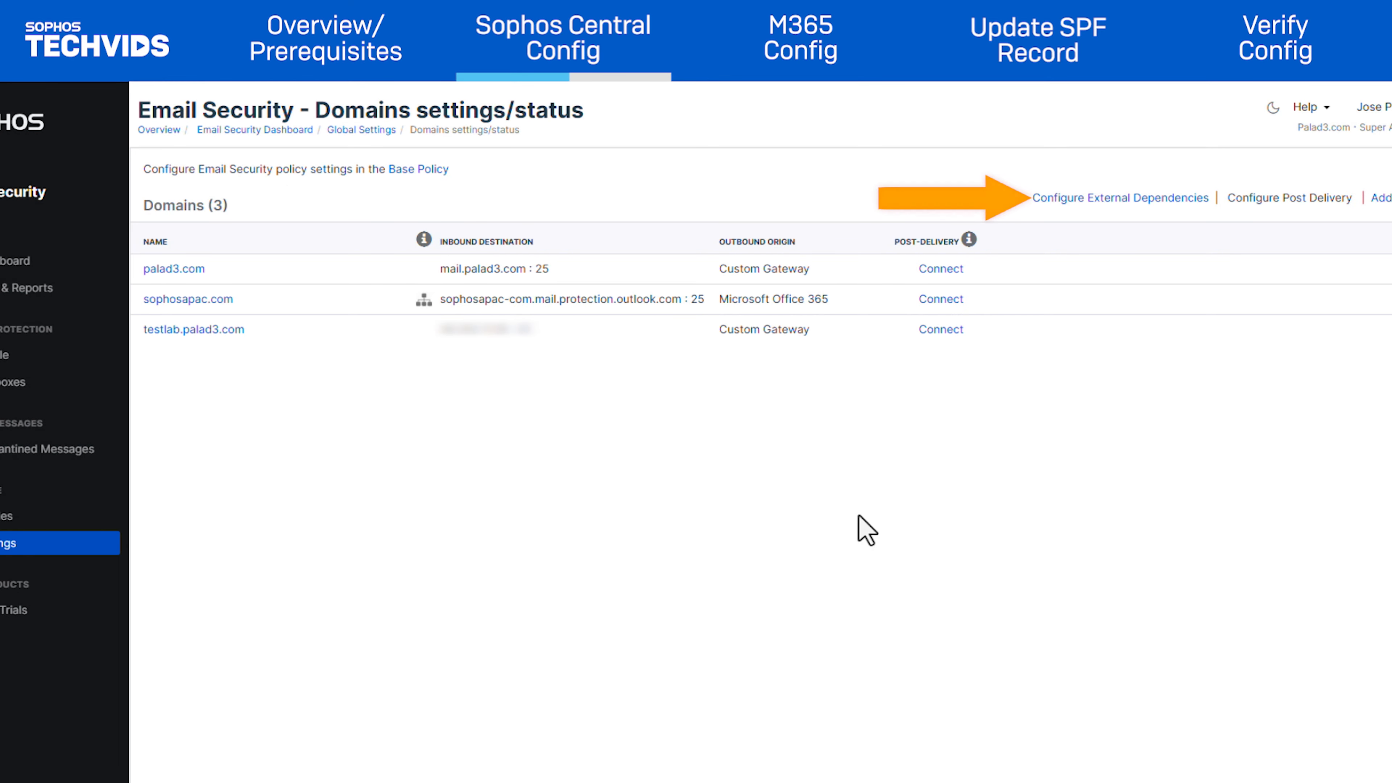
Step: Open the external dependencies and view the outbound settings to find the relay address
left_click(1075, 202)
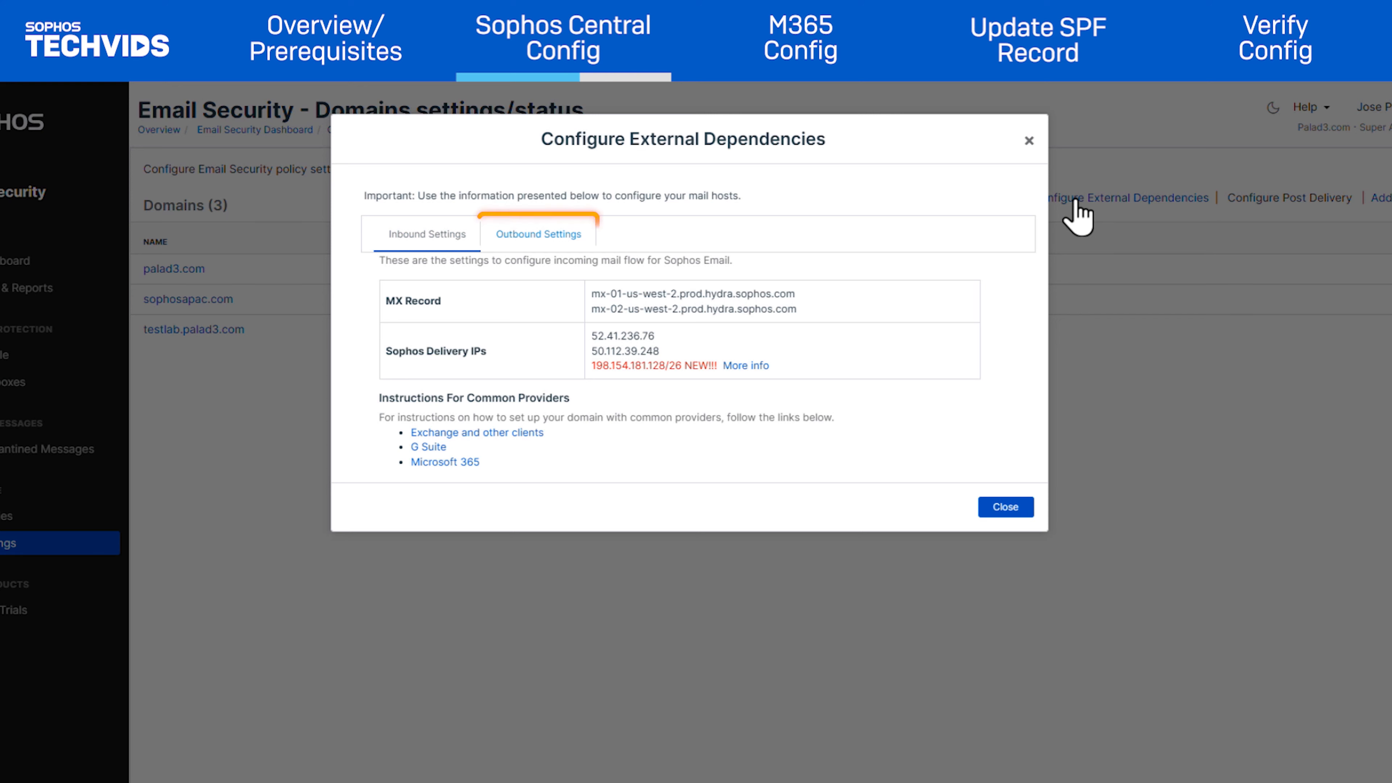
left_click(527, 235)
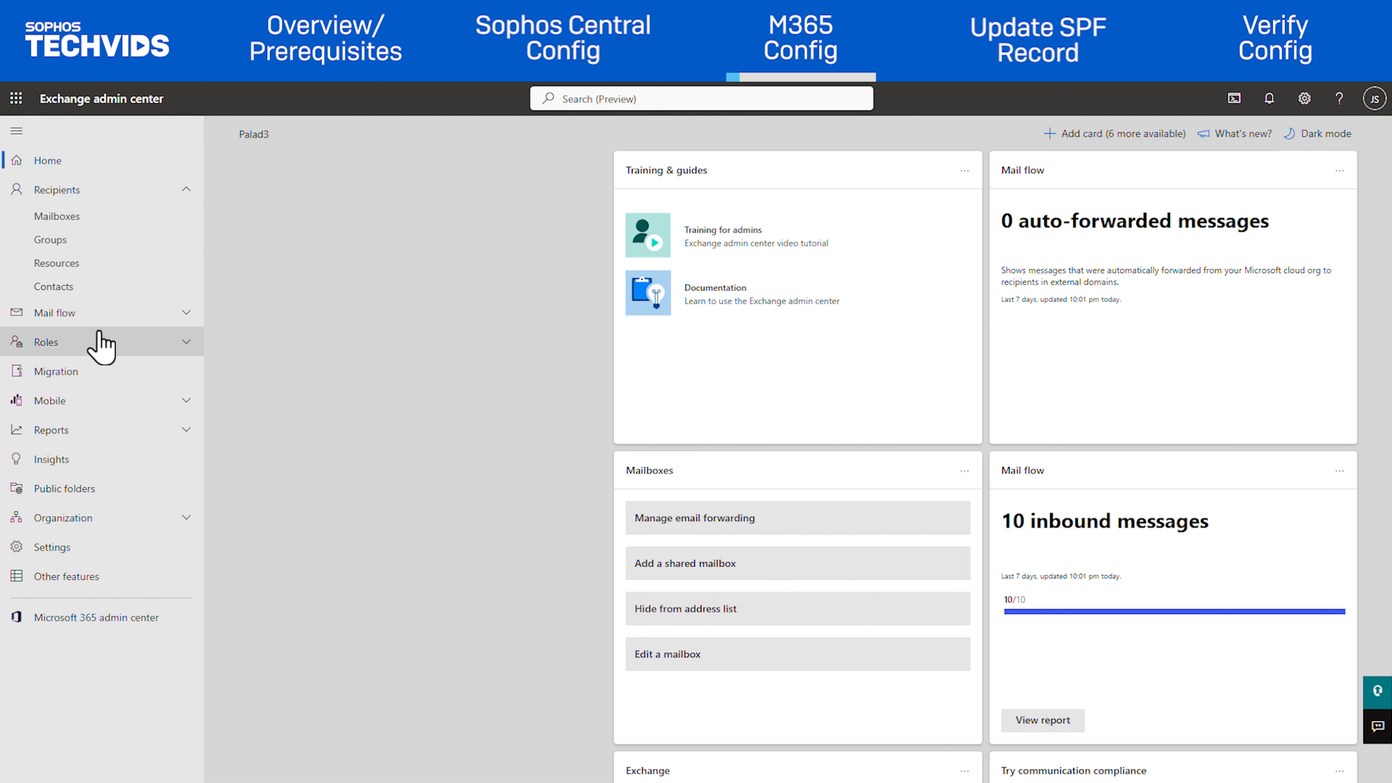
Step: Start adding a mail flow connector from Office 365 to a partner organization
left_click(44, 316)
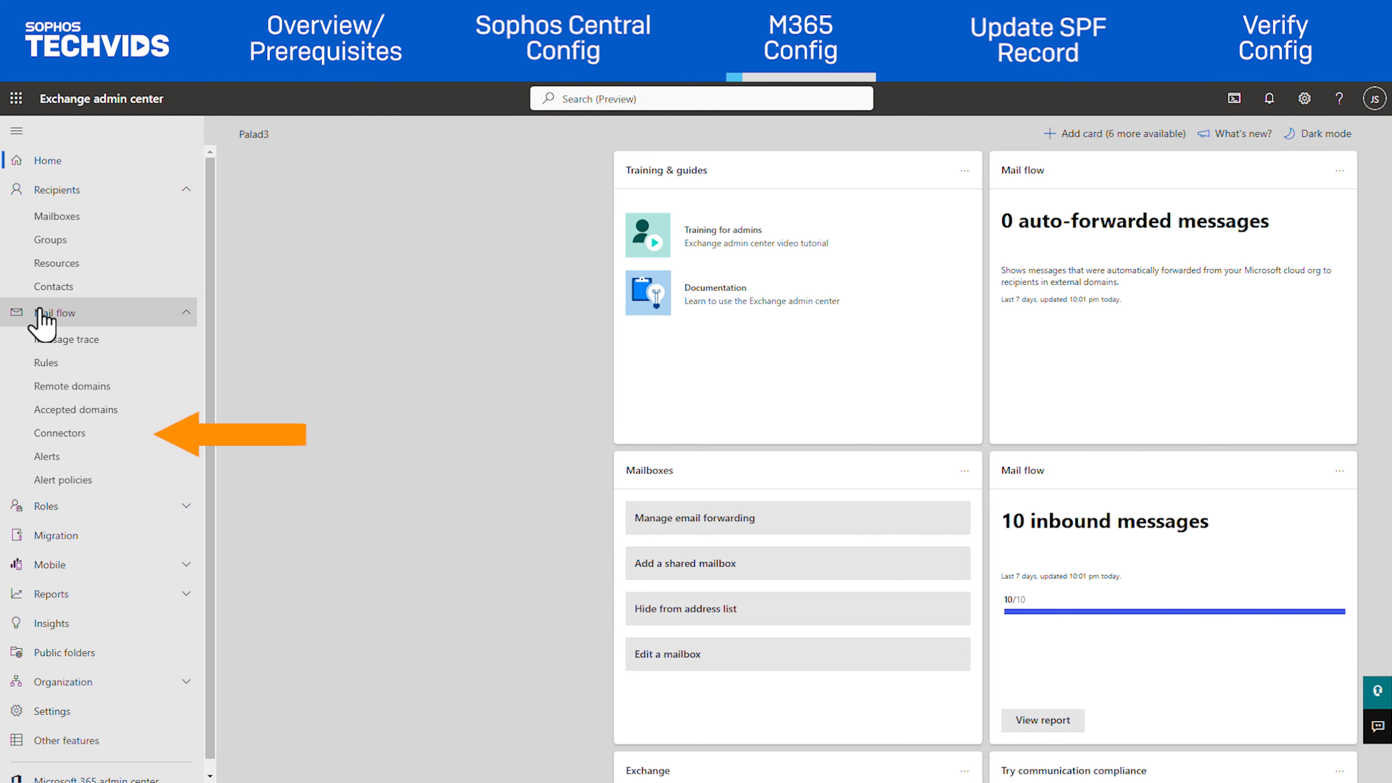
left_click(55, 433)
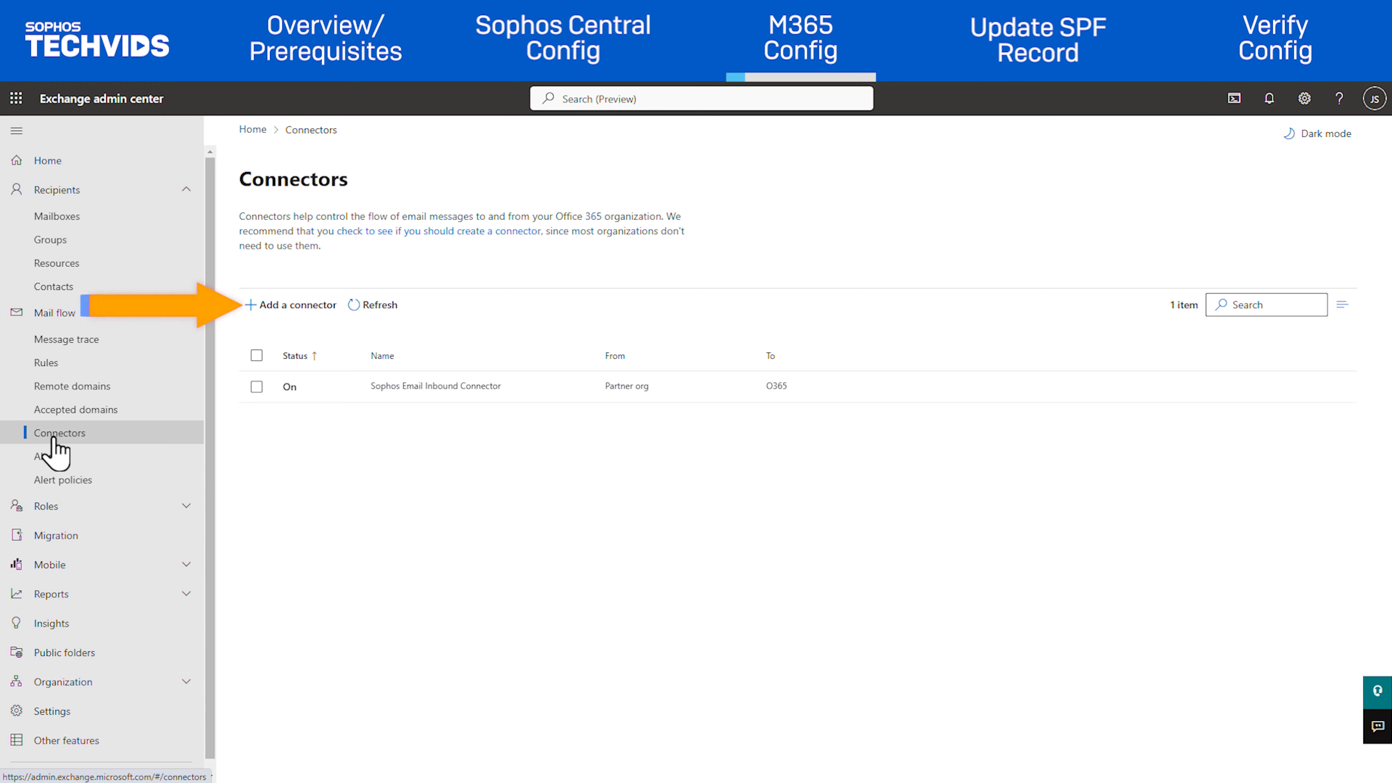
left_click(271, 307)
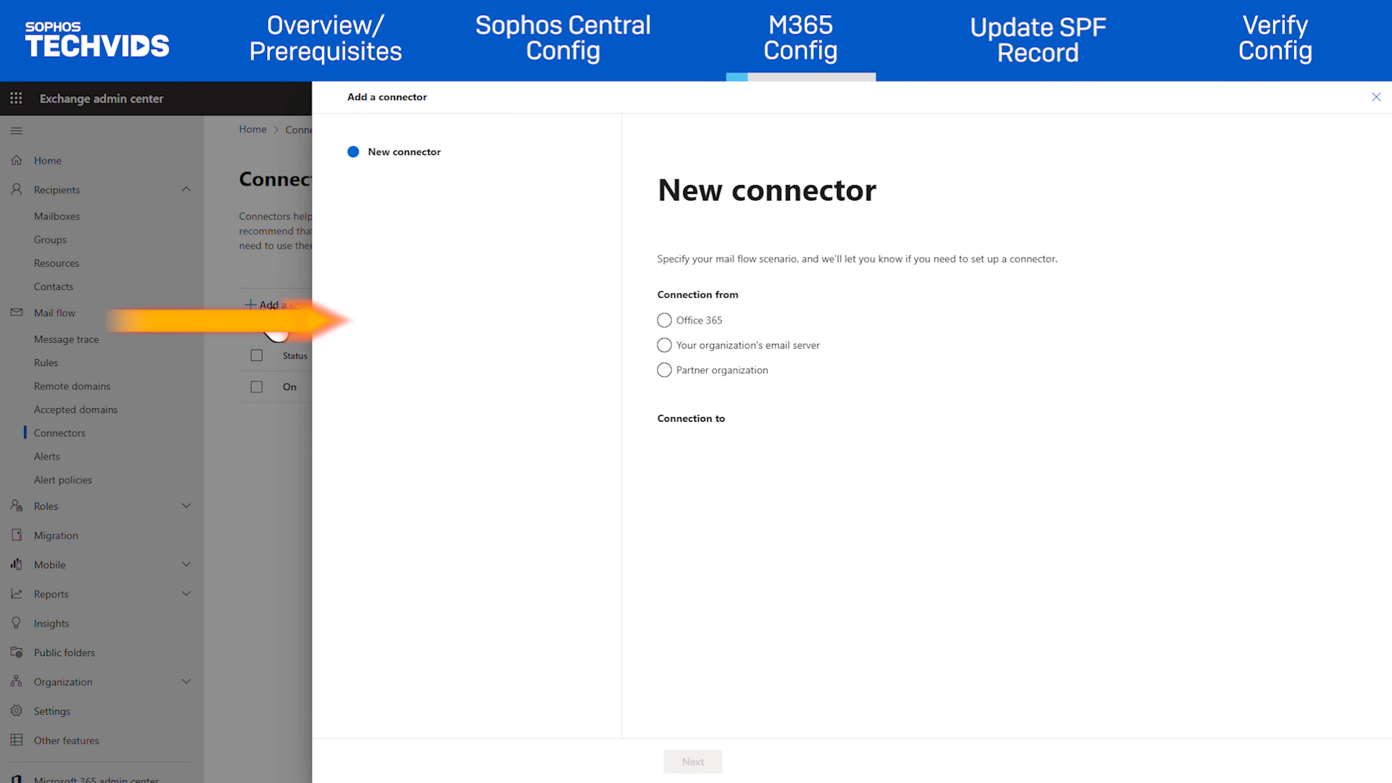
left_click(664, 320)
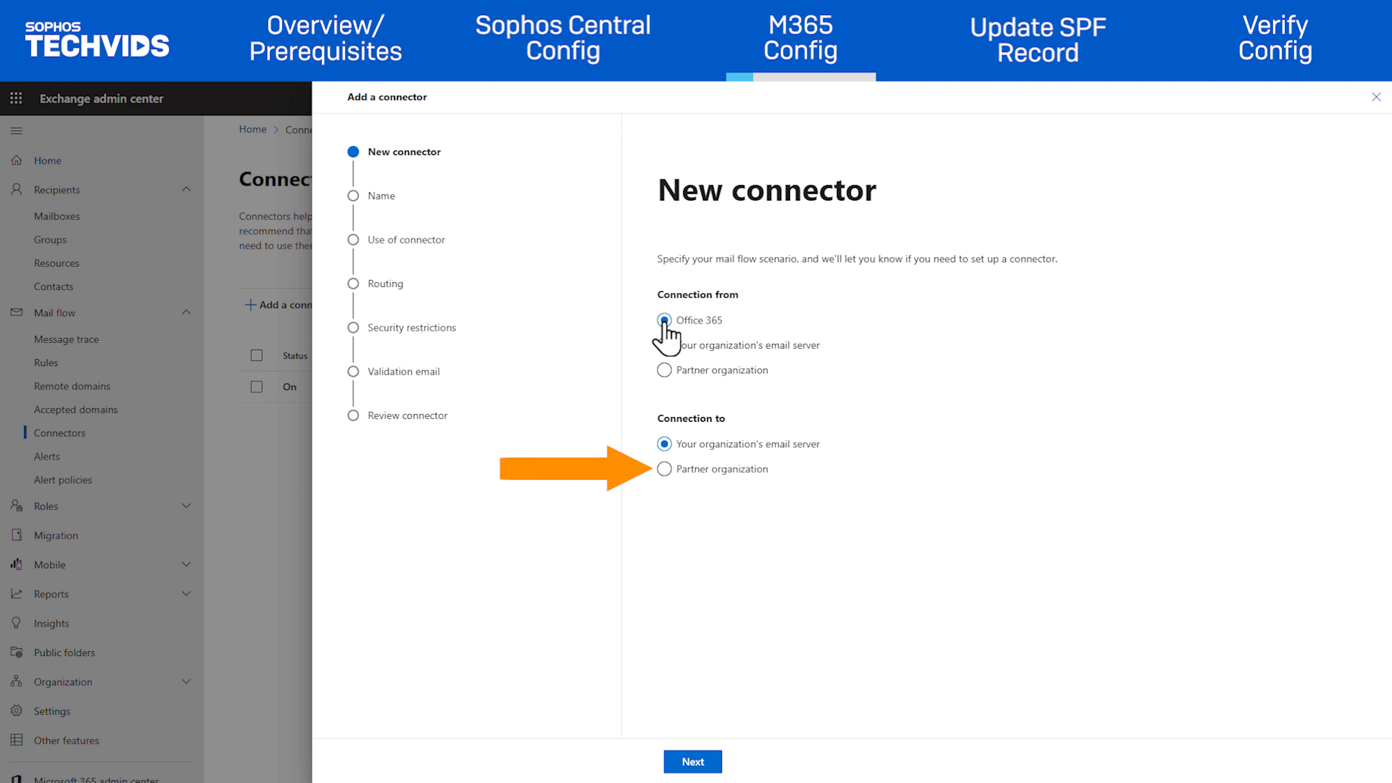
left_click(664, 470)
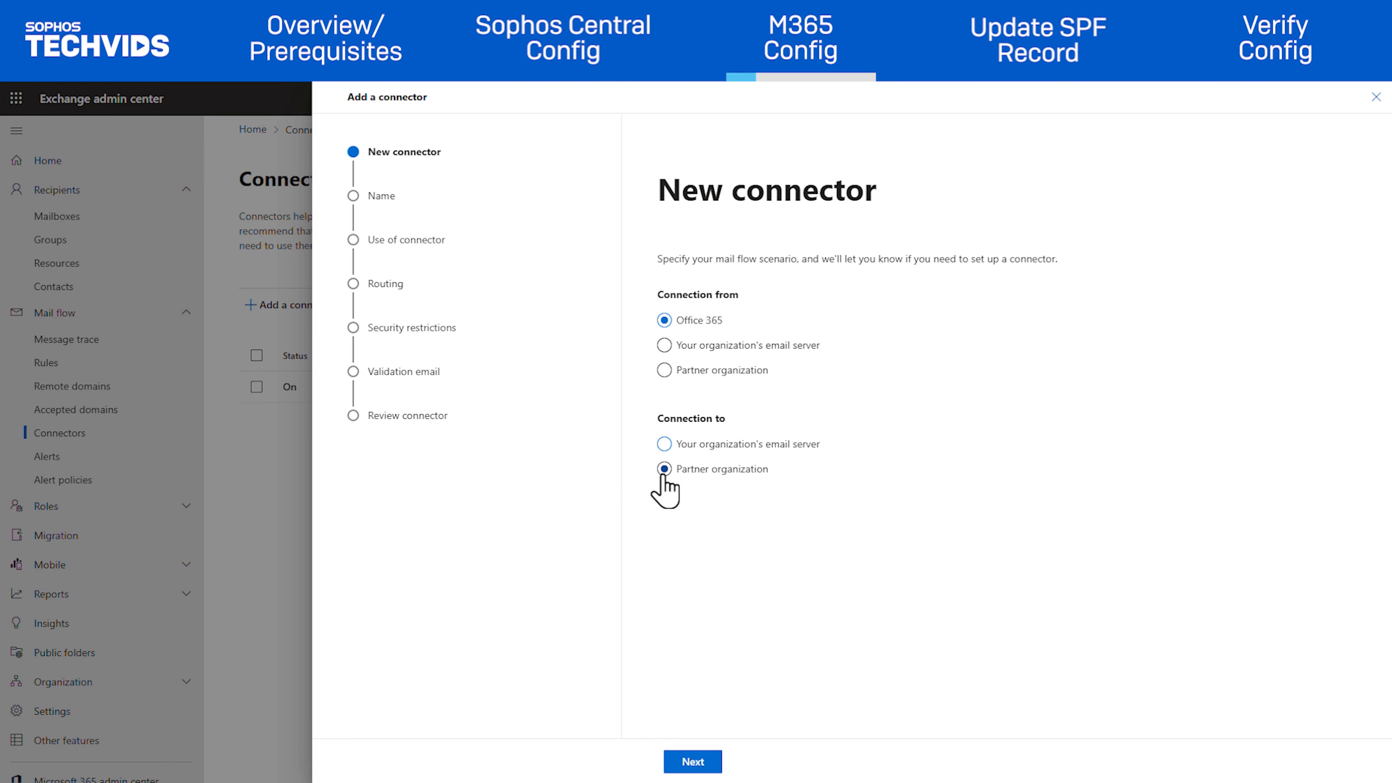
left_click(706, 764)
Step: Name the connector Sophos Email Outbound Connector, keeping it turned on after saving
type("Sophos ")
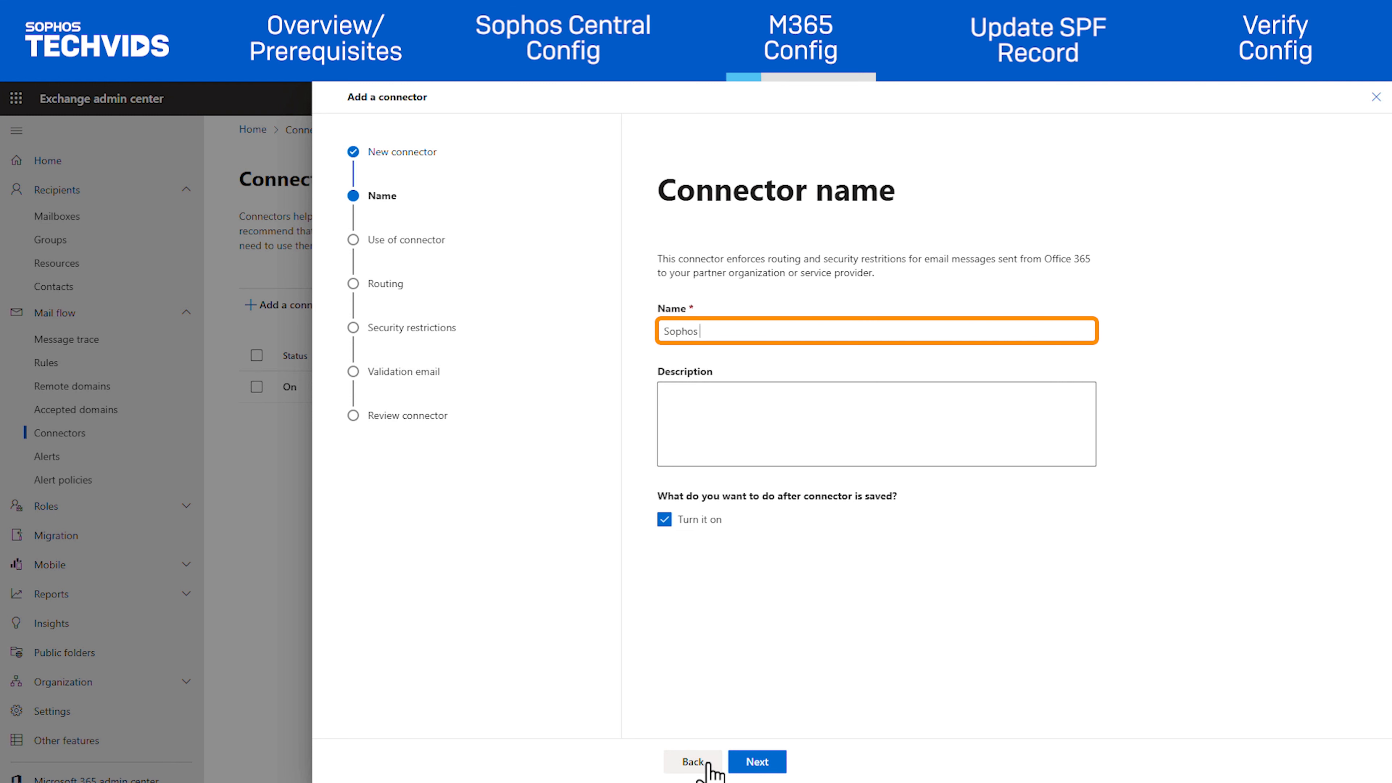
type("Email Outbound Connector")
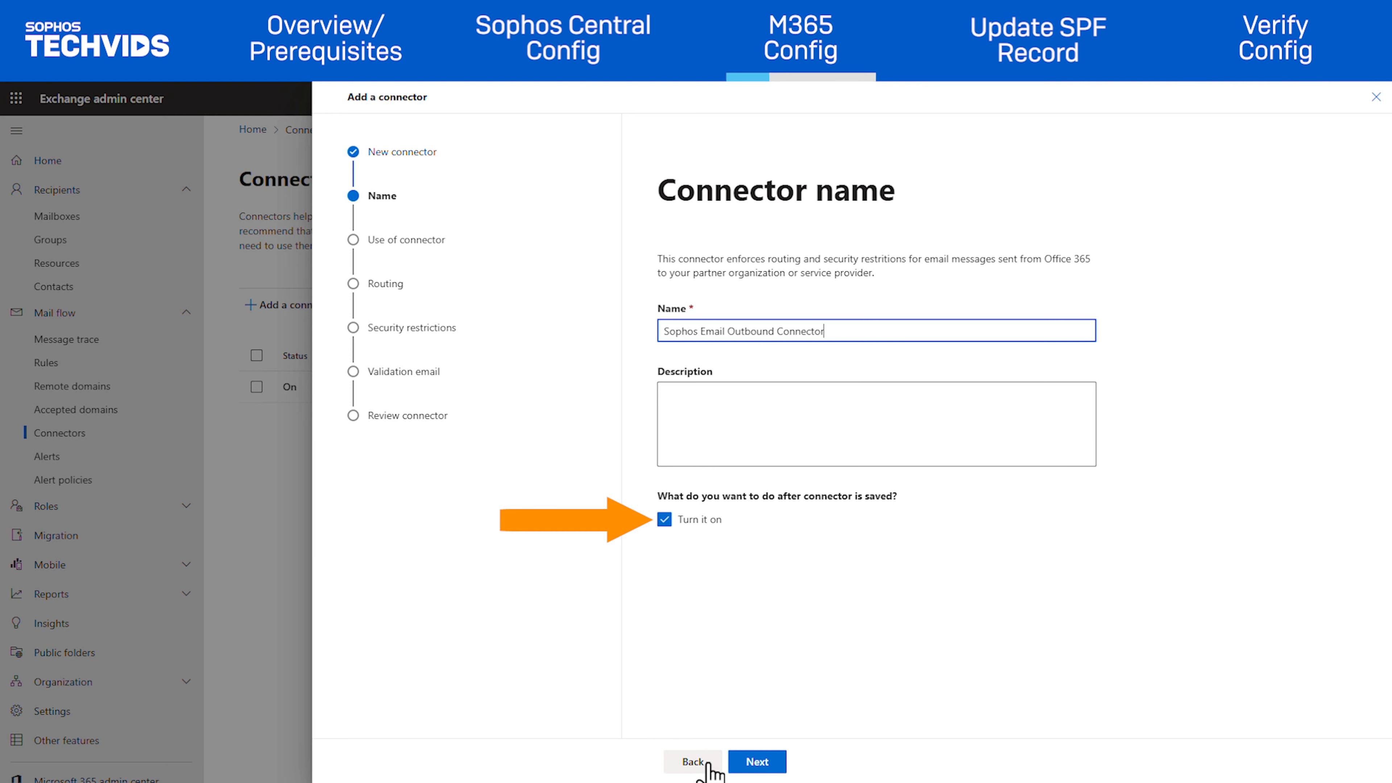
left_click(770, 764)
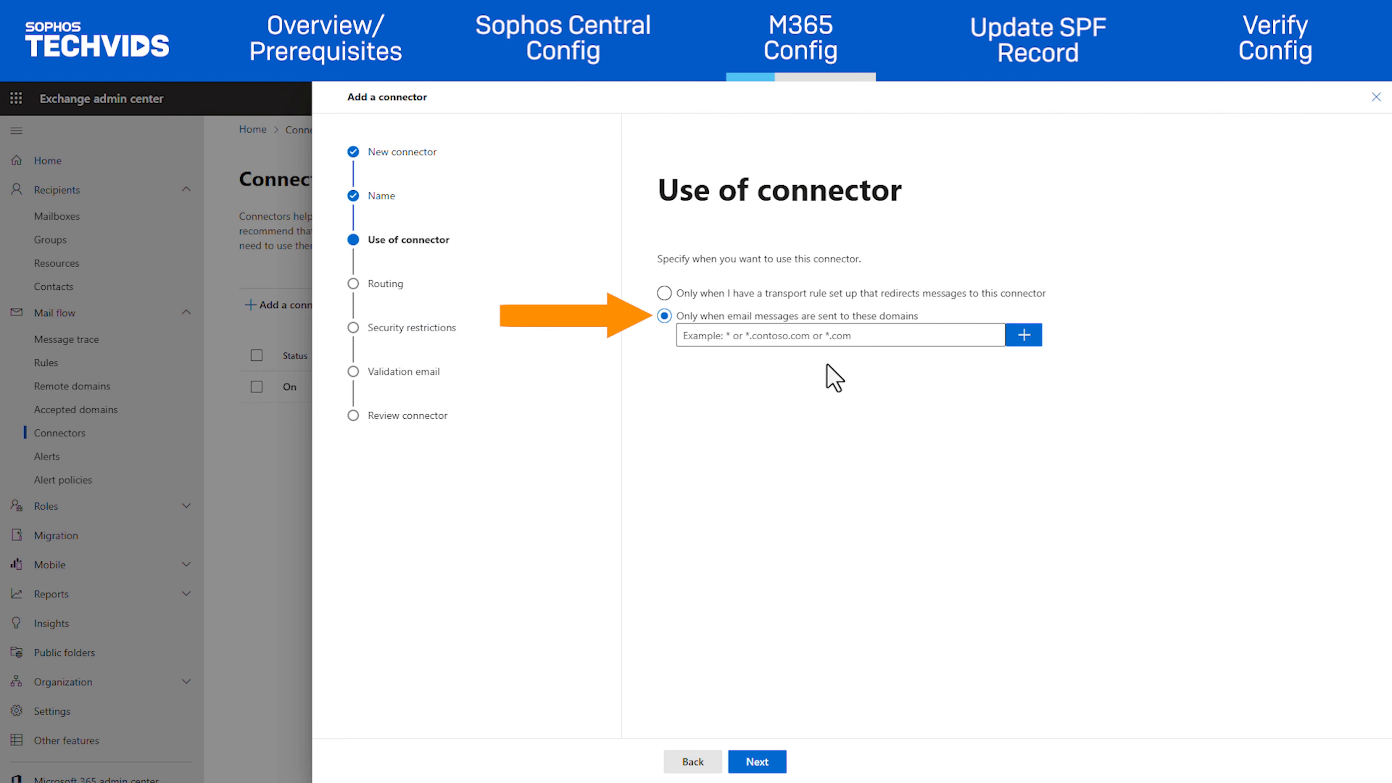
Step: Use the connector only for messages sent to the domain * and continue
left_click(842, 329)
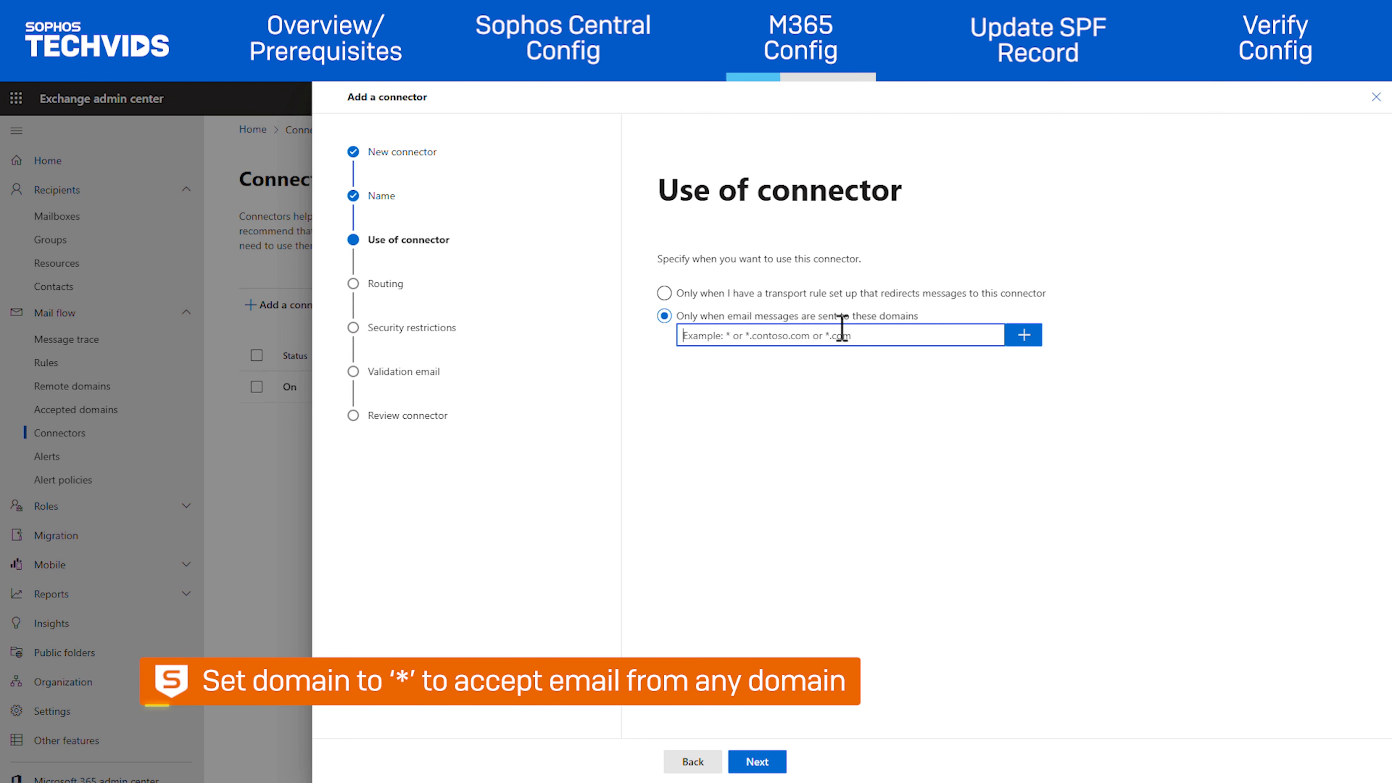
type("*")
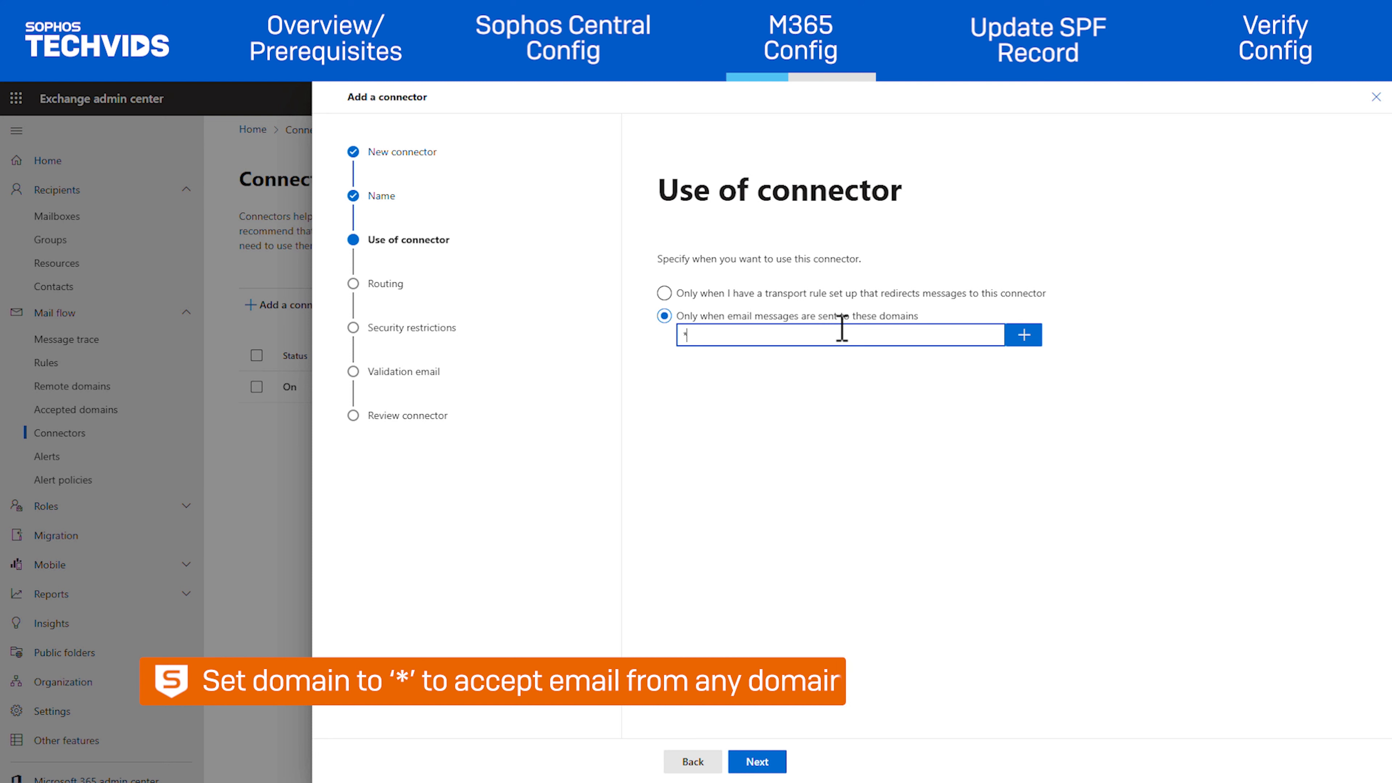
left_click(1023, 338)
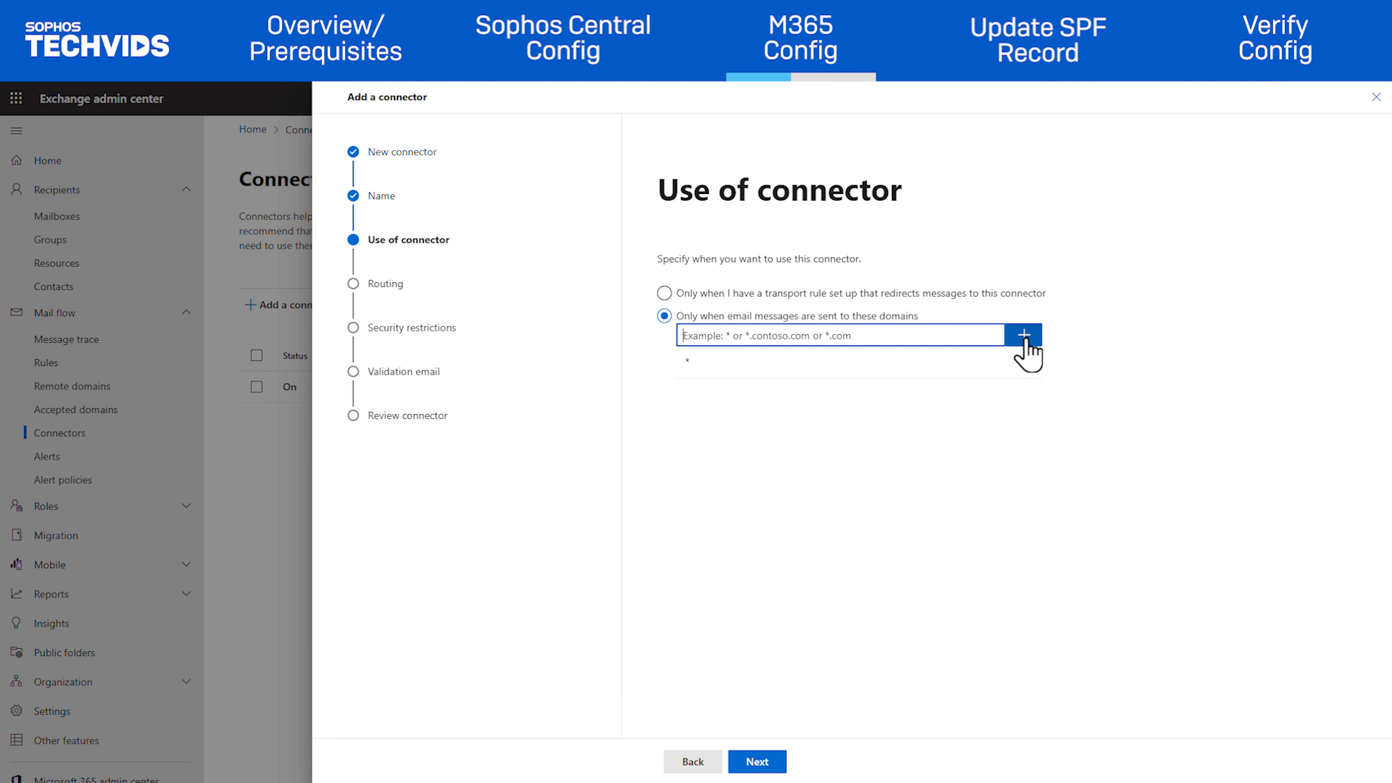
left_click(757, 763)
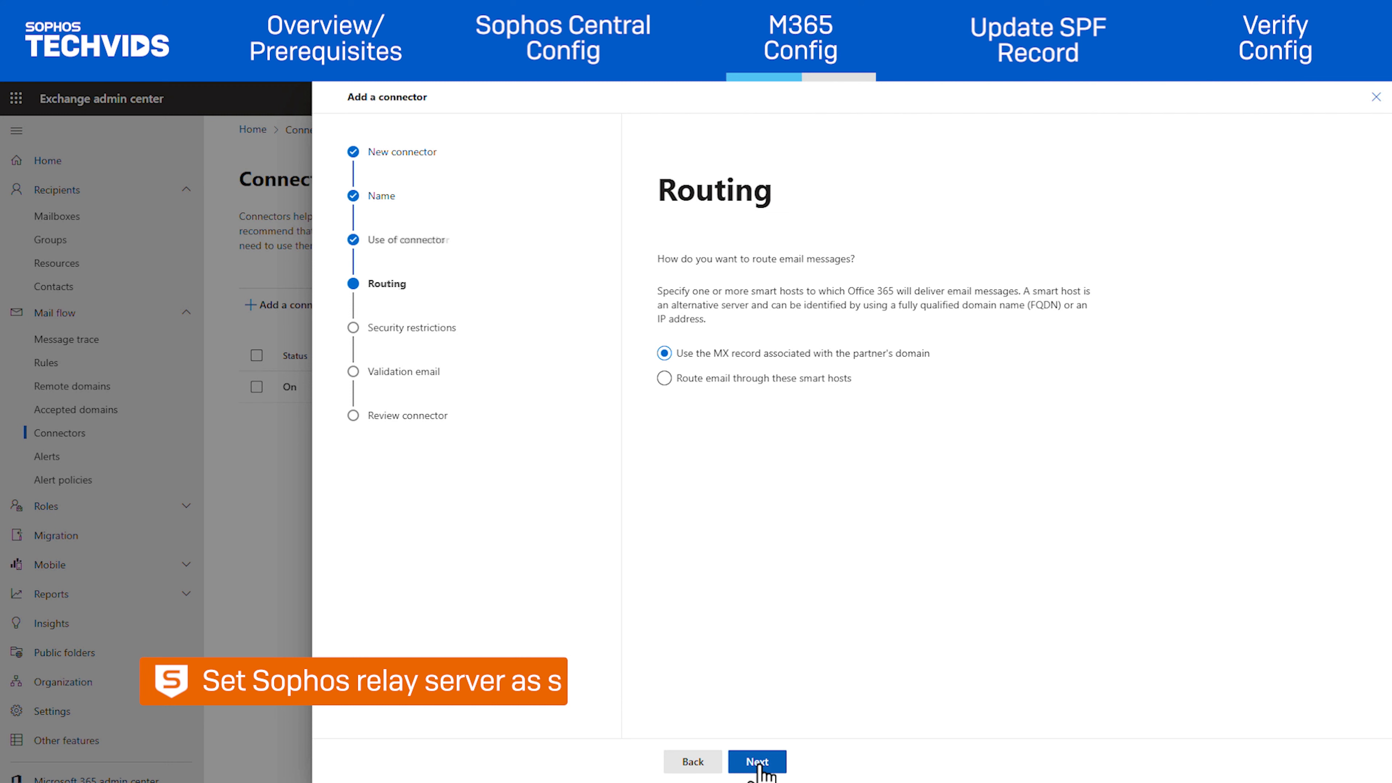
Step: Route mail through the smart host relay-us-west-2.prod.hydra.sophos.com and continue
left_click(664, 379)
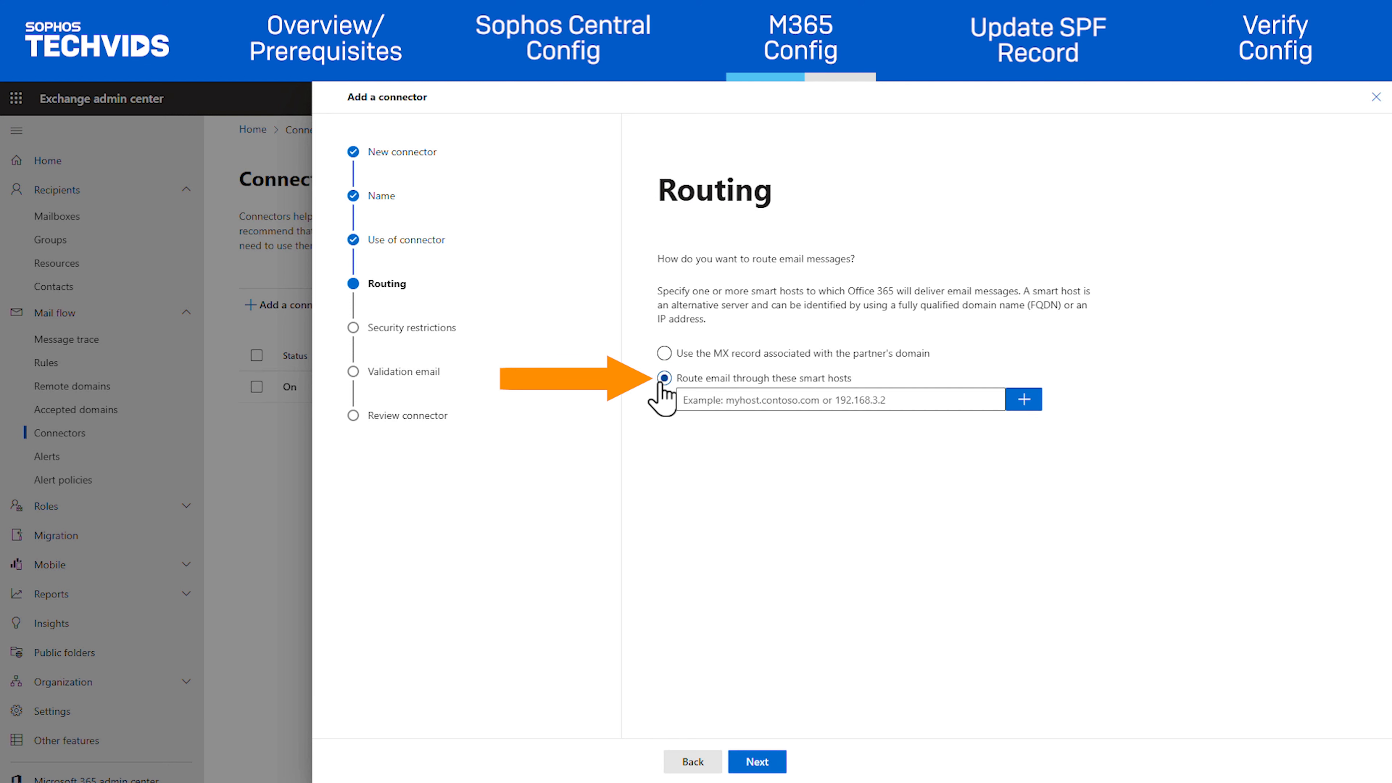
left_click(693, 400)
type("relay-us-west-2.prod.hydra.sophos.com")
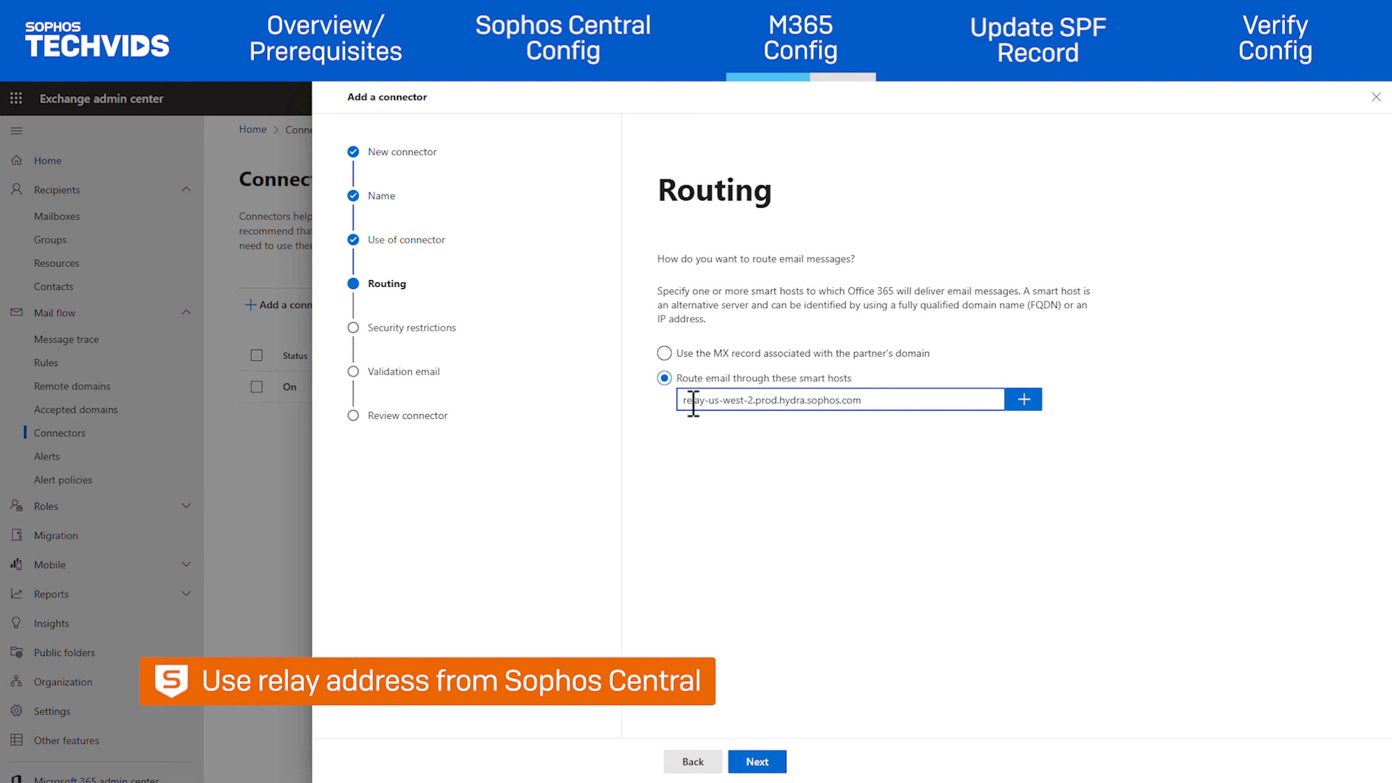
left_click(1019, 402)
left_click(751, 765)
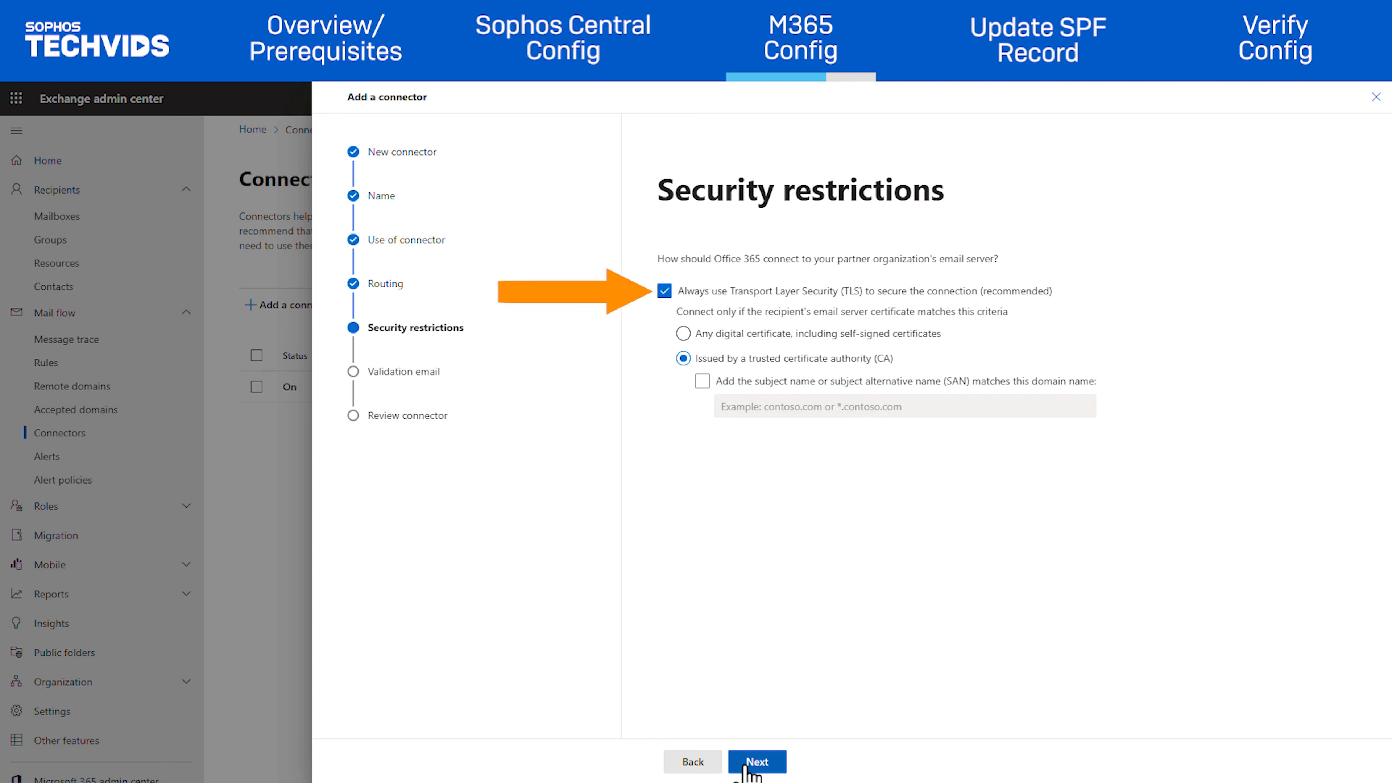
Step: Require TLS with any digital certificate, including self-signed certificates, and continue
left_click(683, 333)
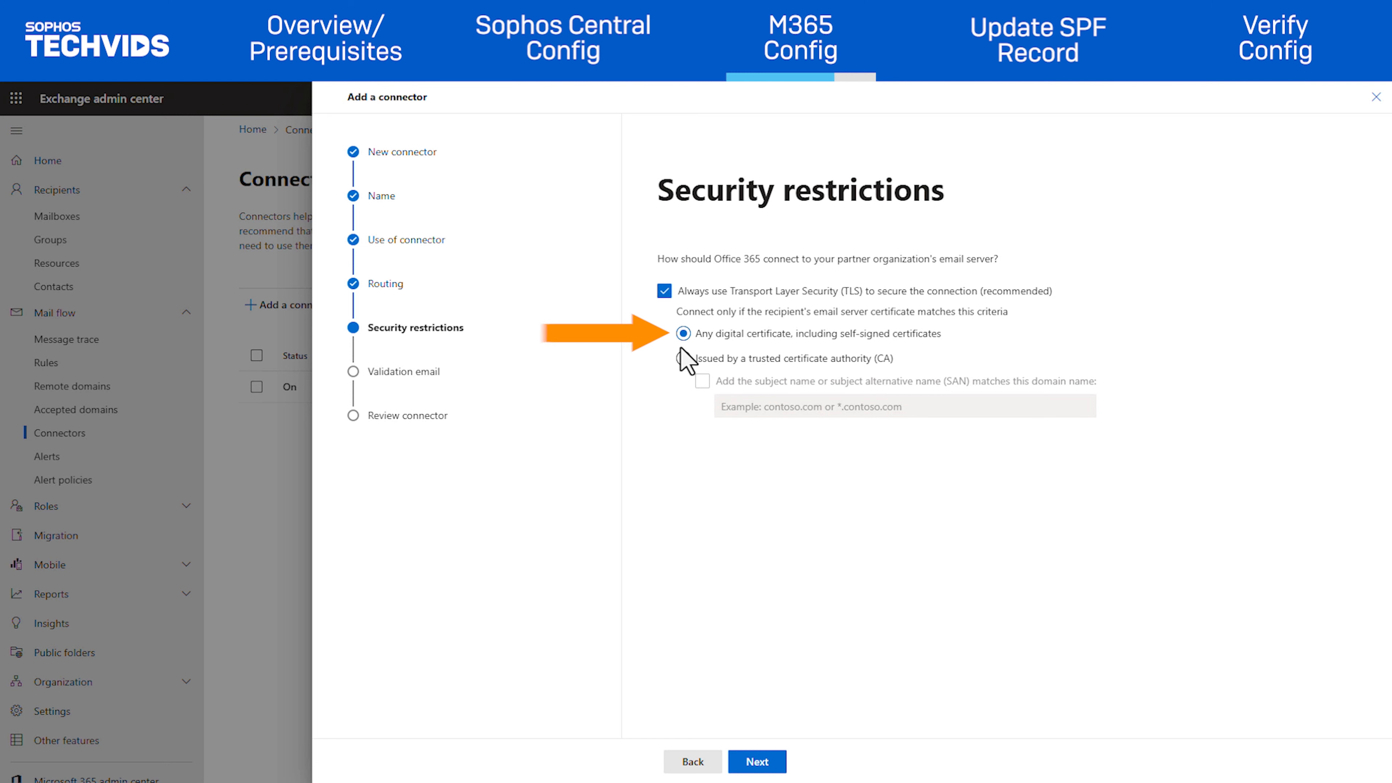
left_click(752, 762)
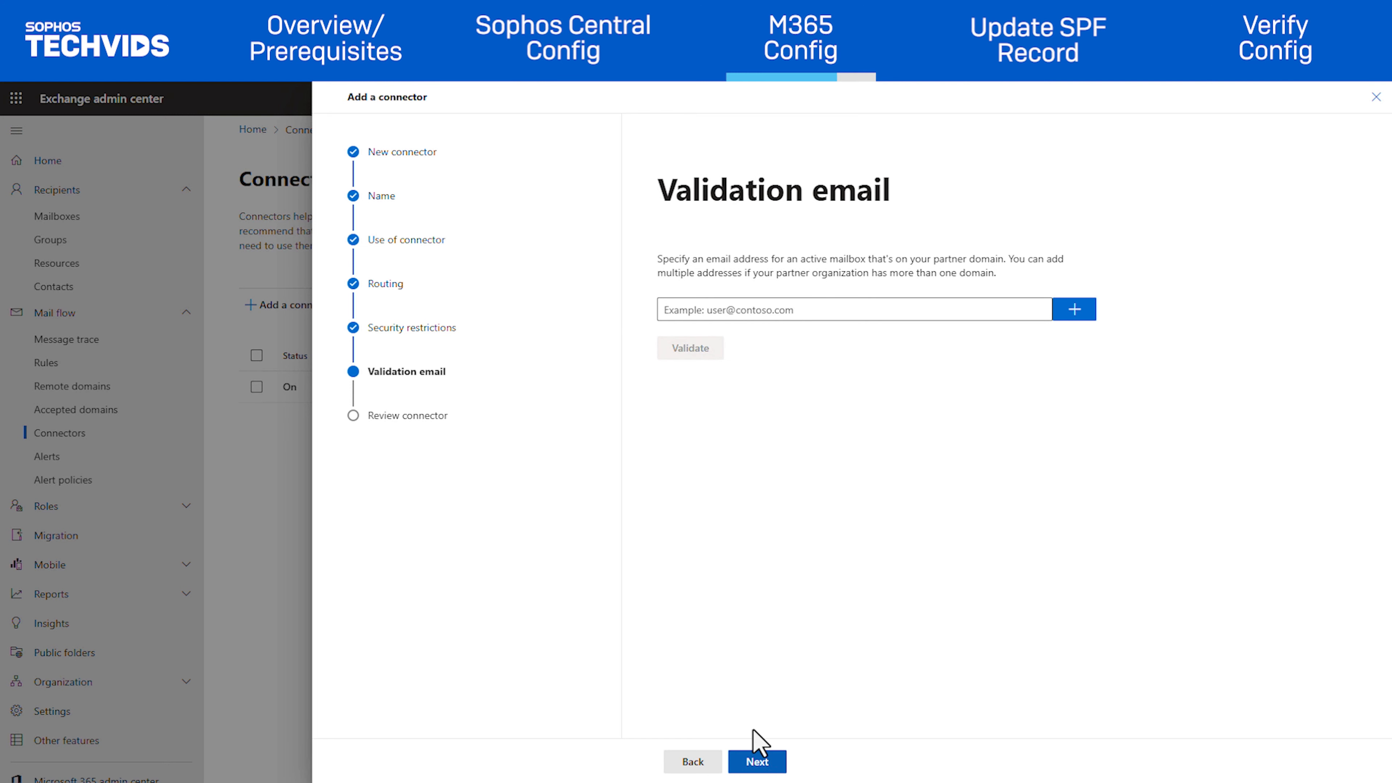
Step: Add a partner mailbox's e-mail address as validation email, validate the connector and continue
left_click(766, 309)
type("modezero")
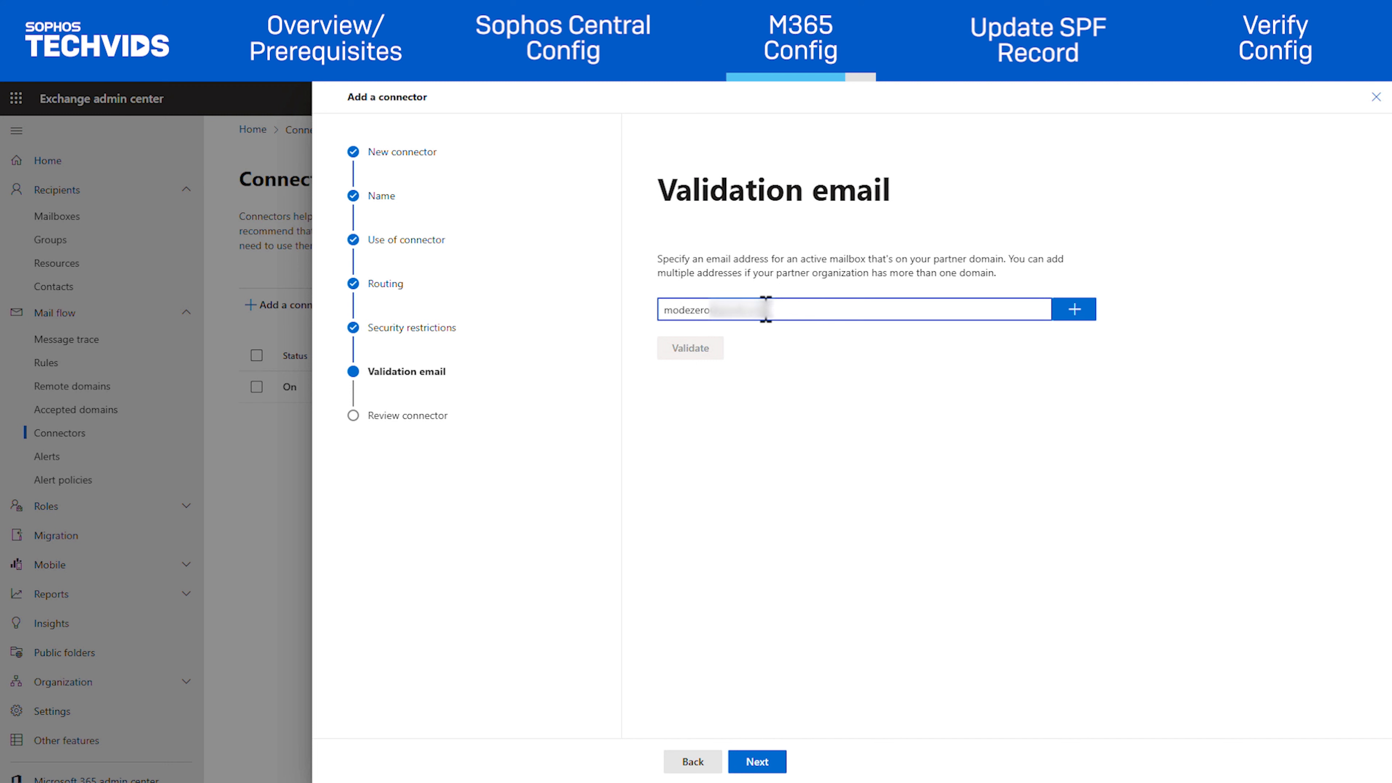
left_click(1075, 311)
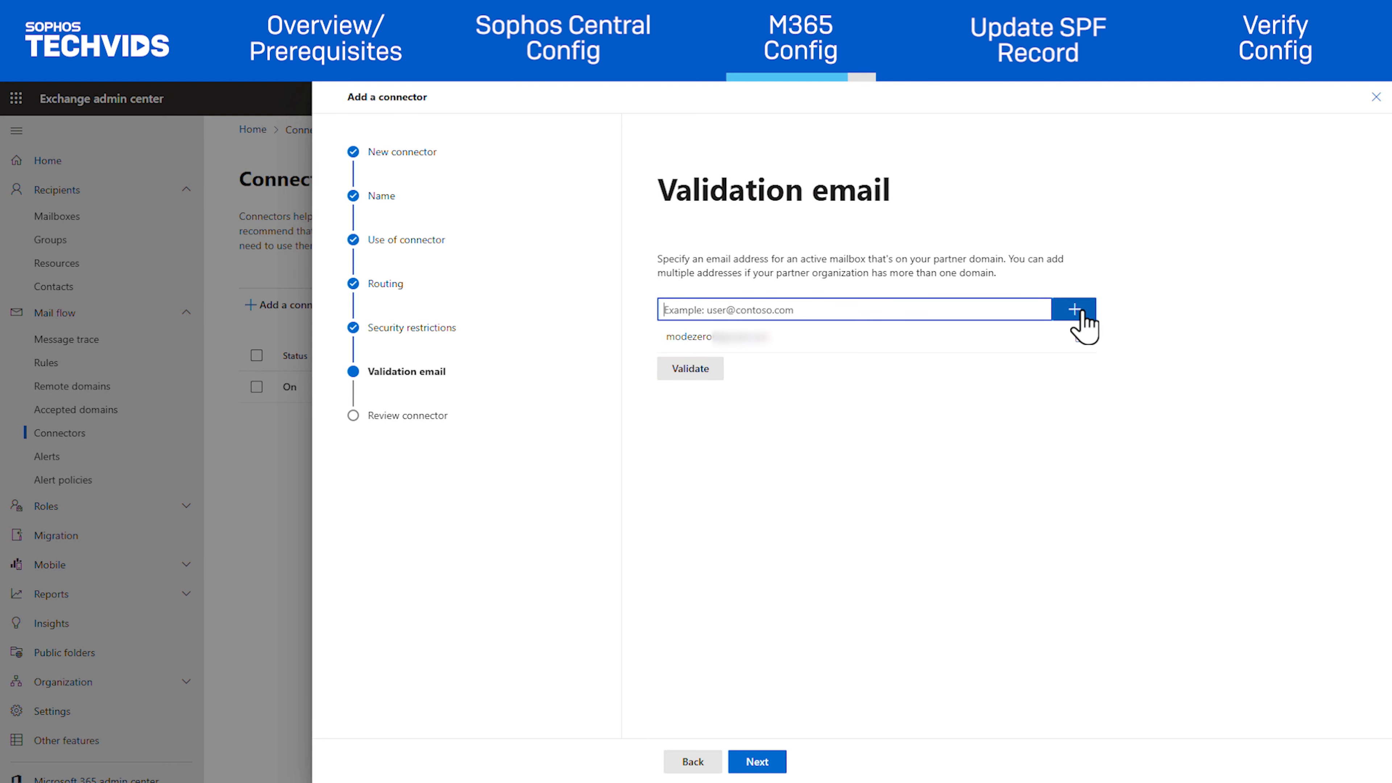
left_click(687, 372)
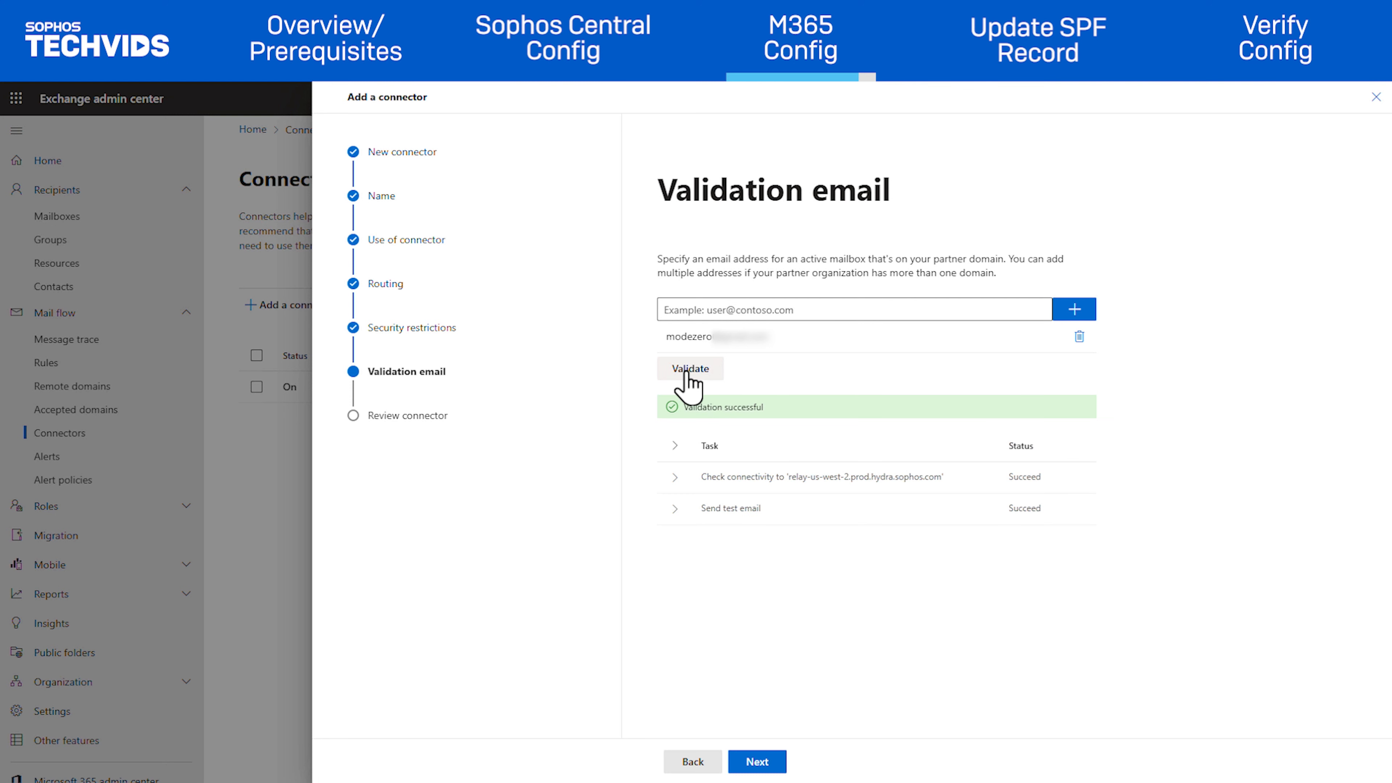
left_click(759, 764)
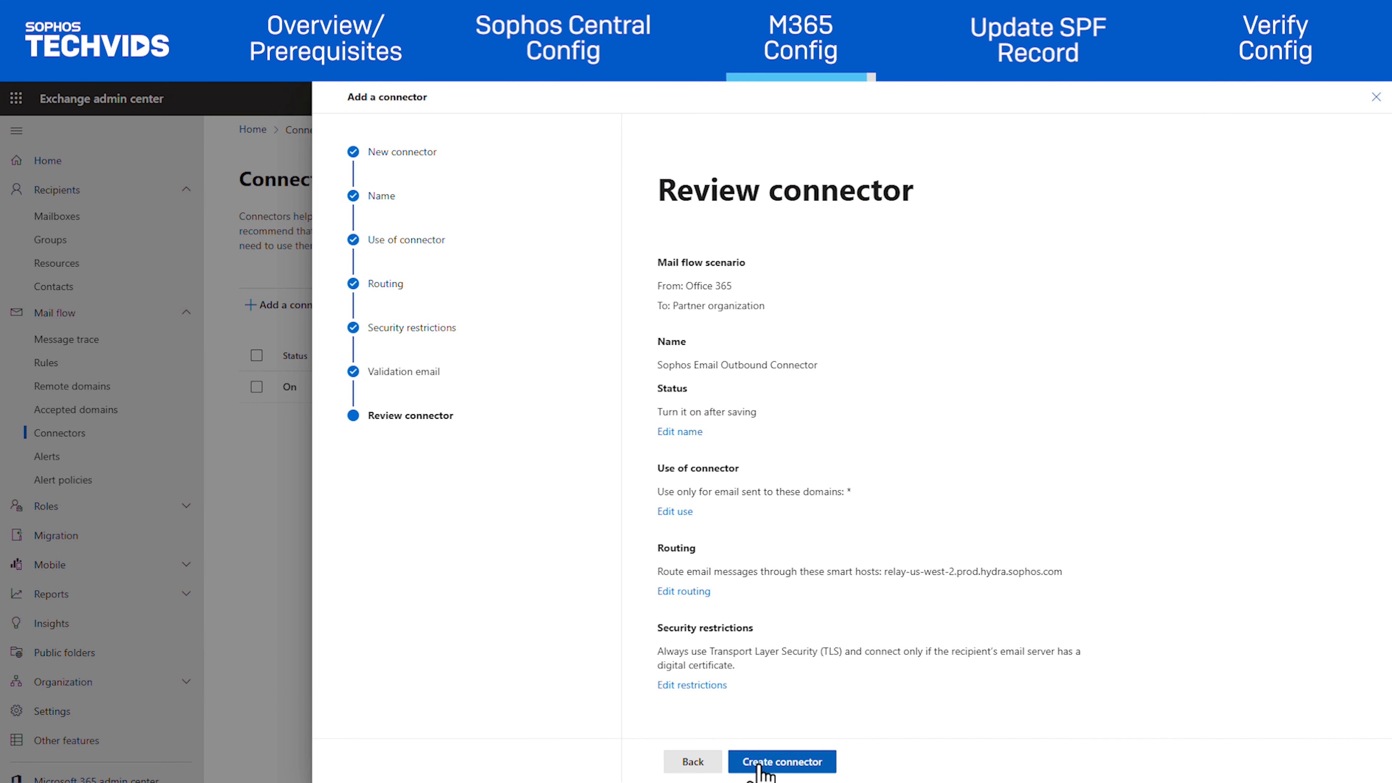
Step: Create the connector and close the wizard
left_click(760, 767)
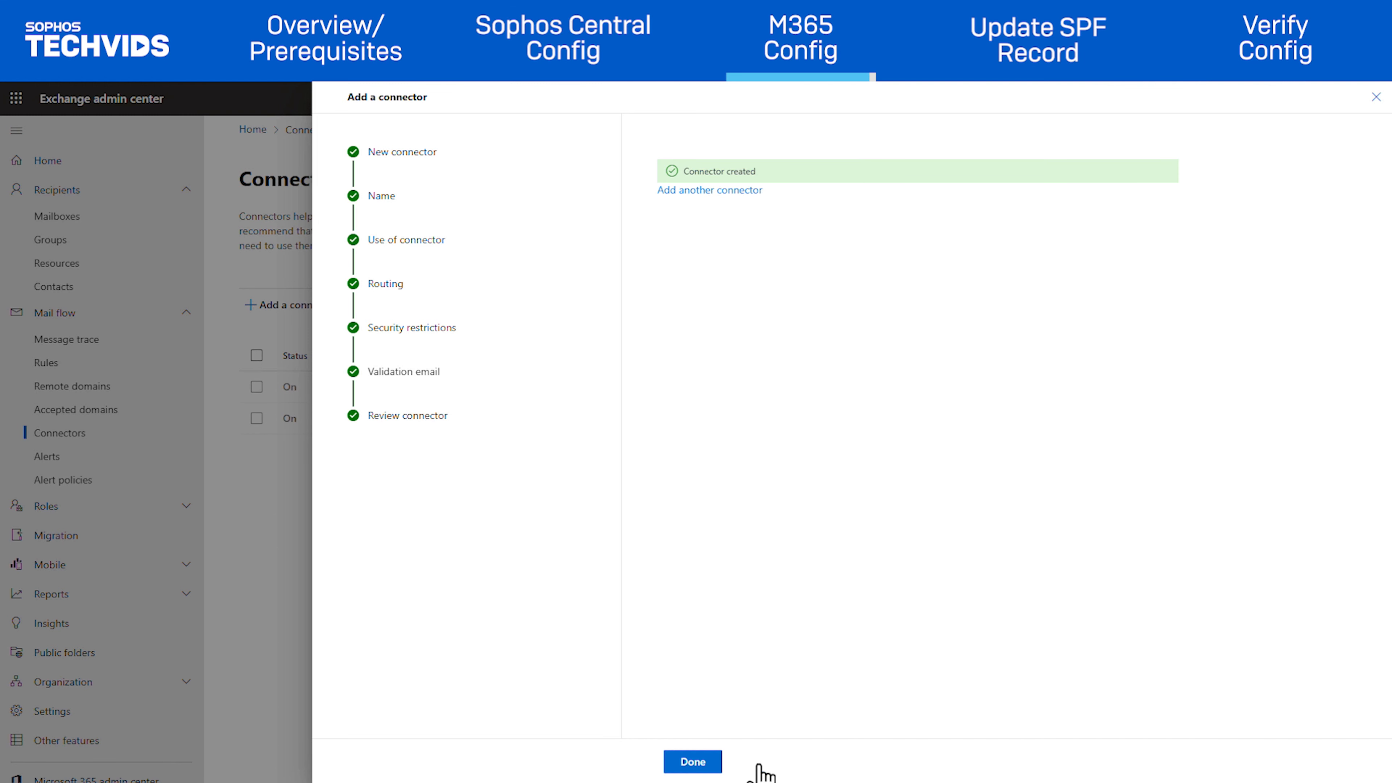
left_click(692, 764)
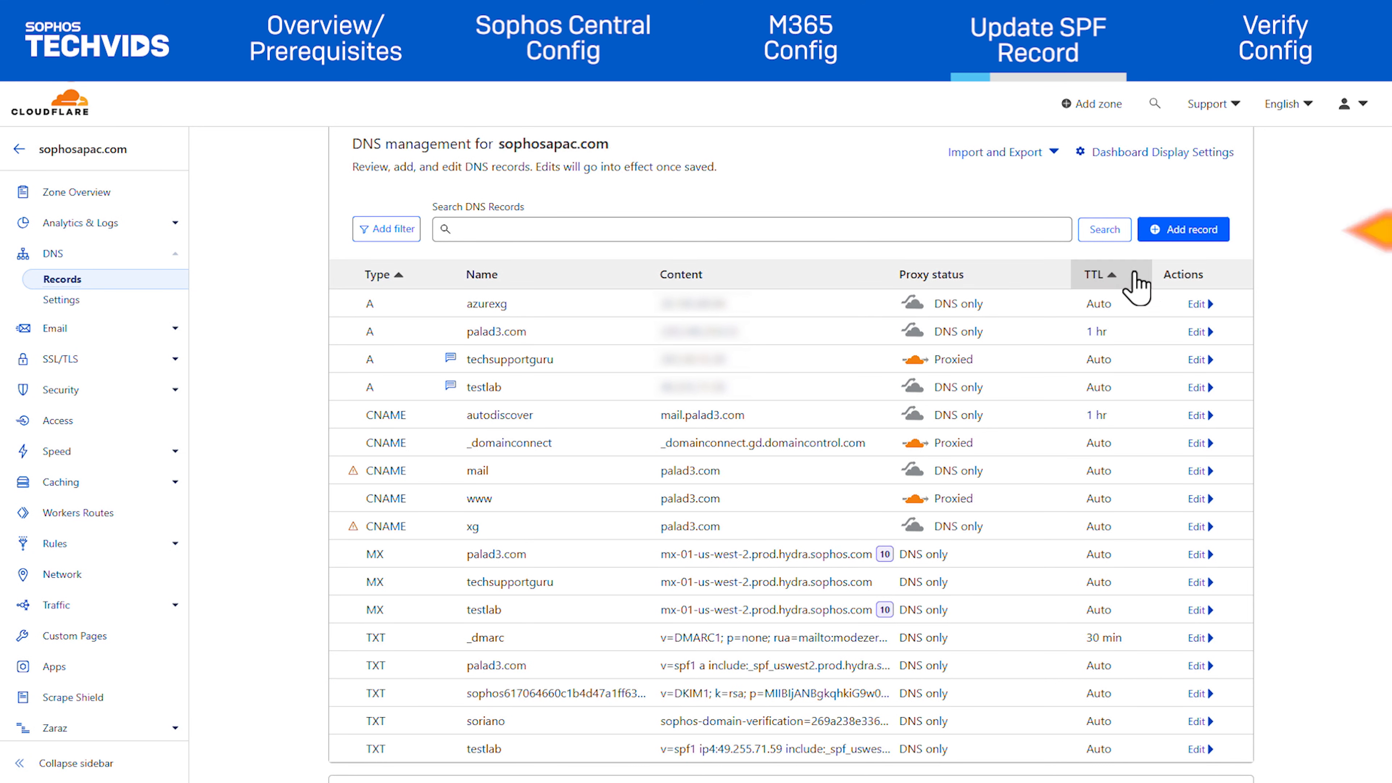
Step: Add a TXT record for sophosapac.com with content v=spf1 a include:_spf_uswest2.prod.hydra.sophos.com -all
left_click(1184, 231)
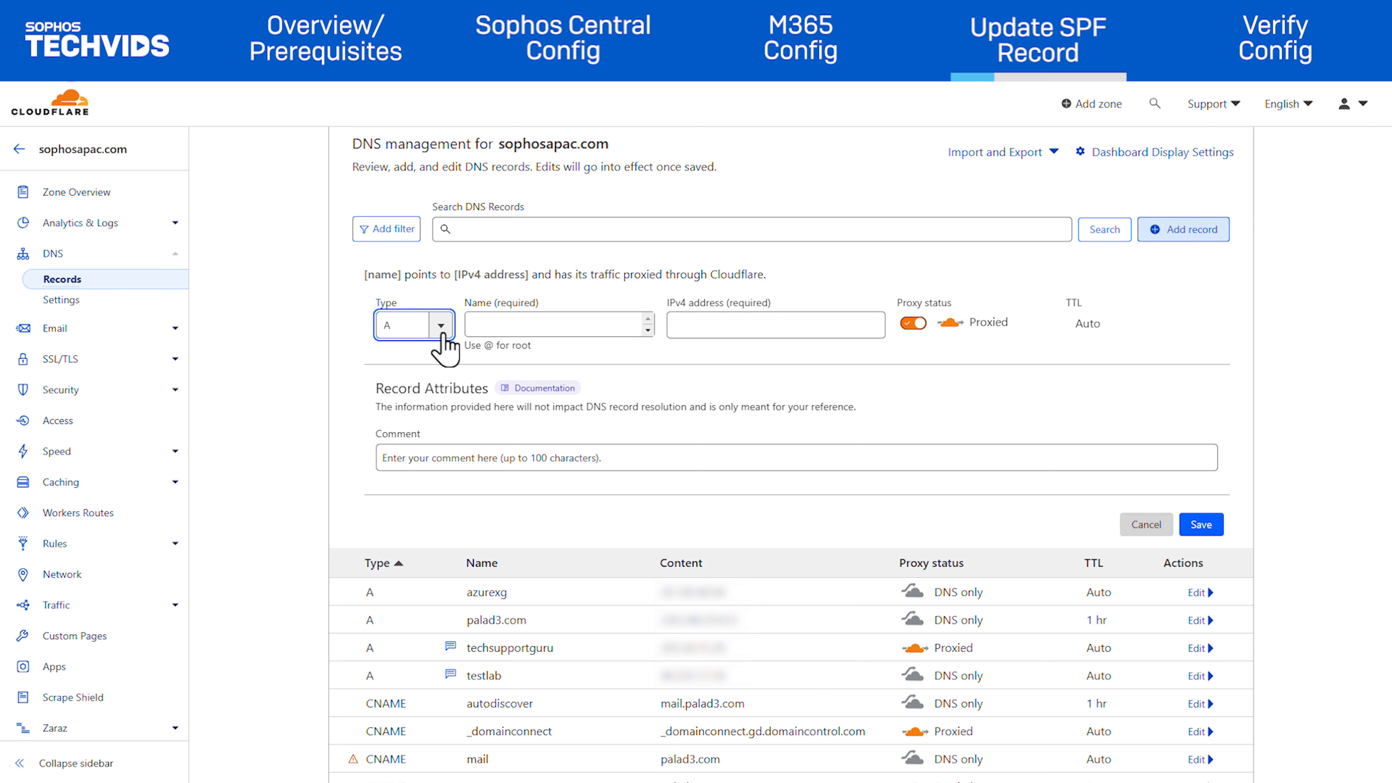
left_click(406, 326)
scroll(412, 438, "down", 5)
left_click(412, 457)
left_click(526, 329)
type("sophosapac.com")
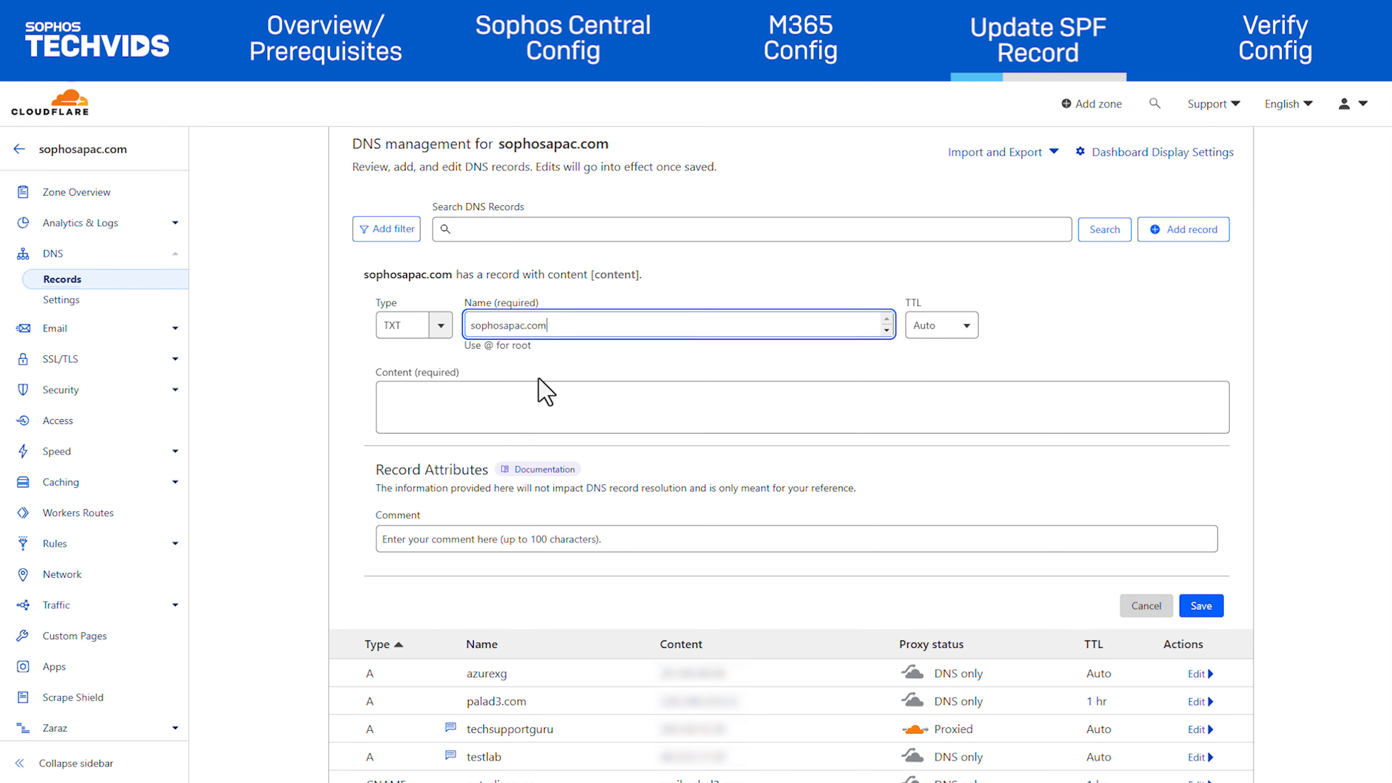
left_click(542, 382)
type("v=spf1 a include:_spf_uswest2.prod.hydra.sophos.com -all")
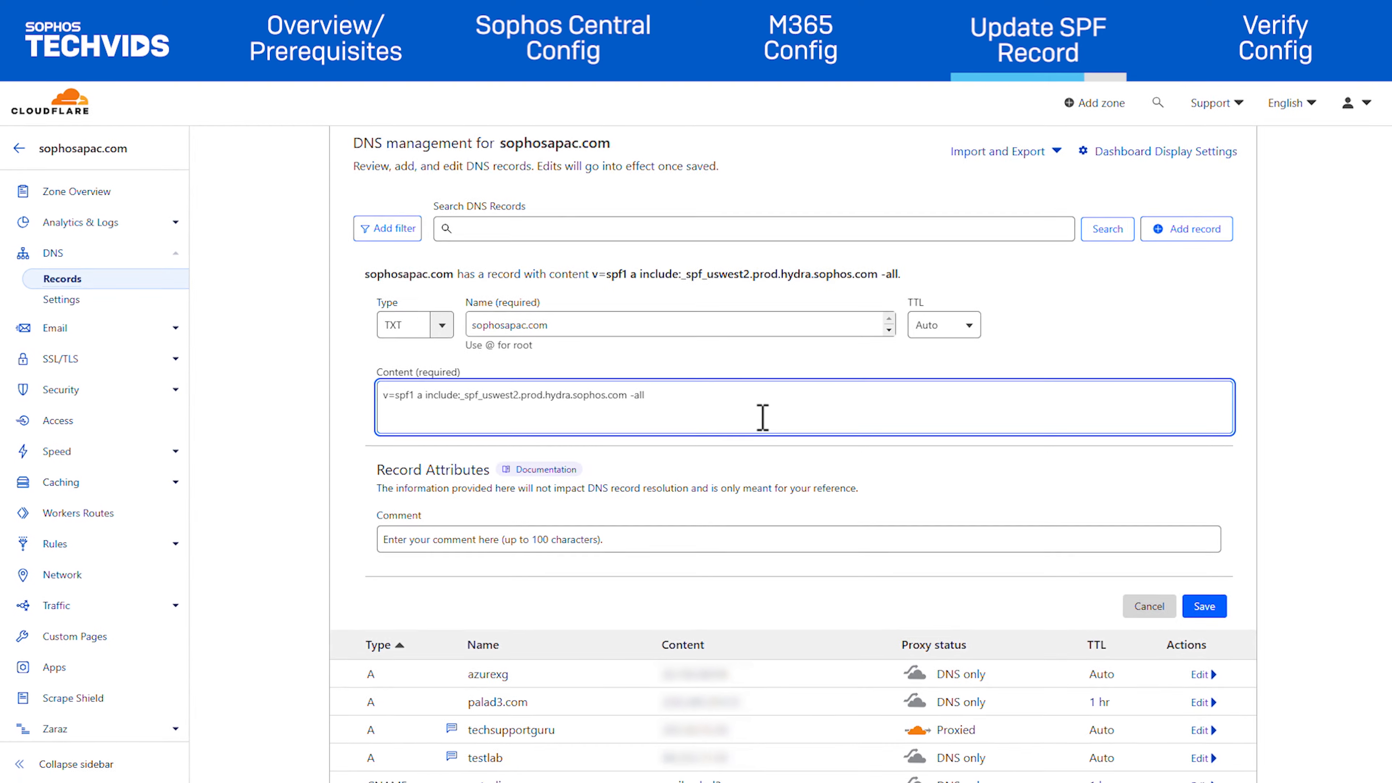
left_click(1204, 606)
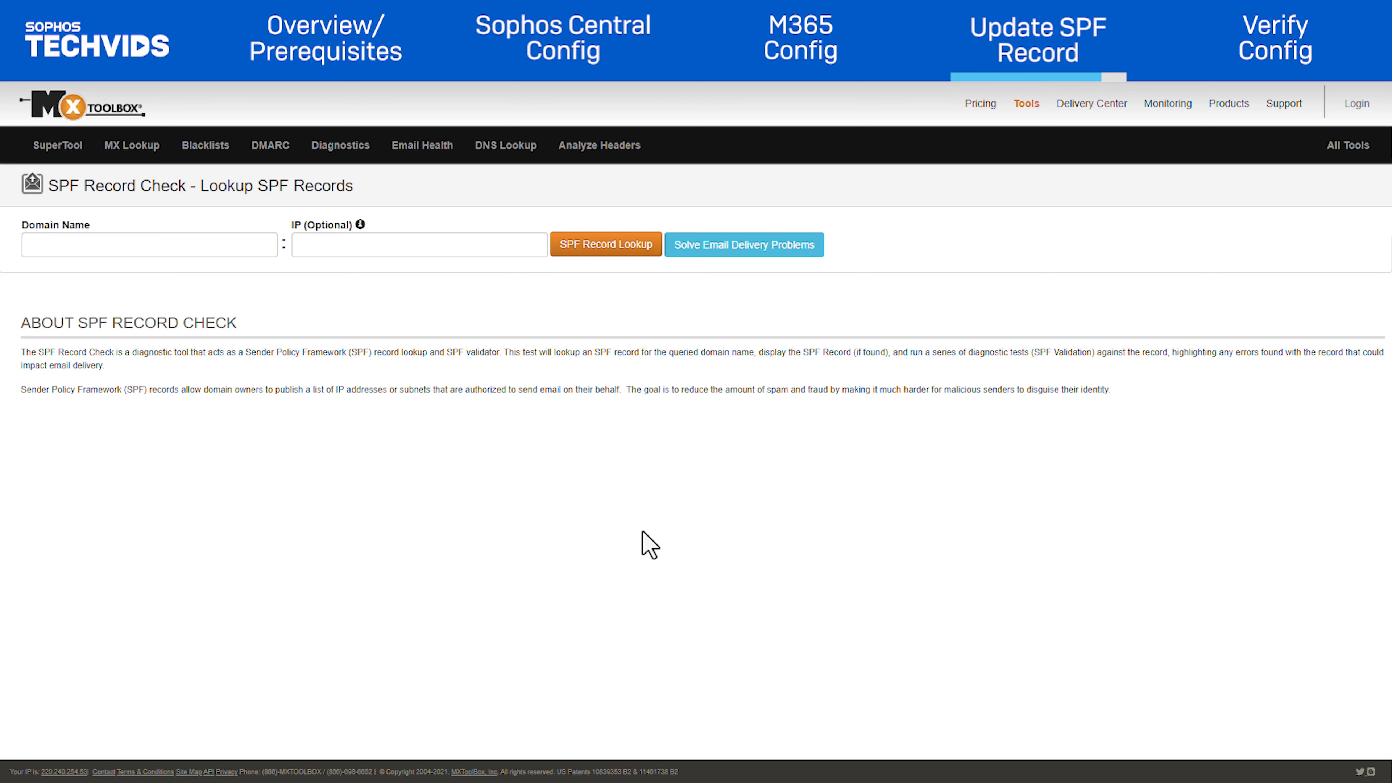
Step: Look up the SPF record for sophosapac.com
left_click(94, 246)
type("sophosapac.com")
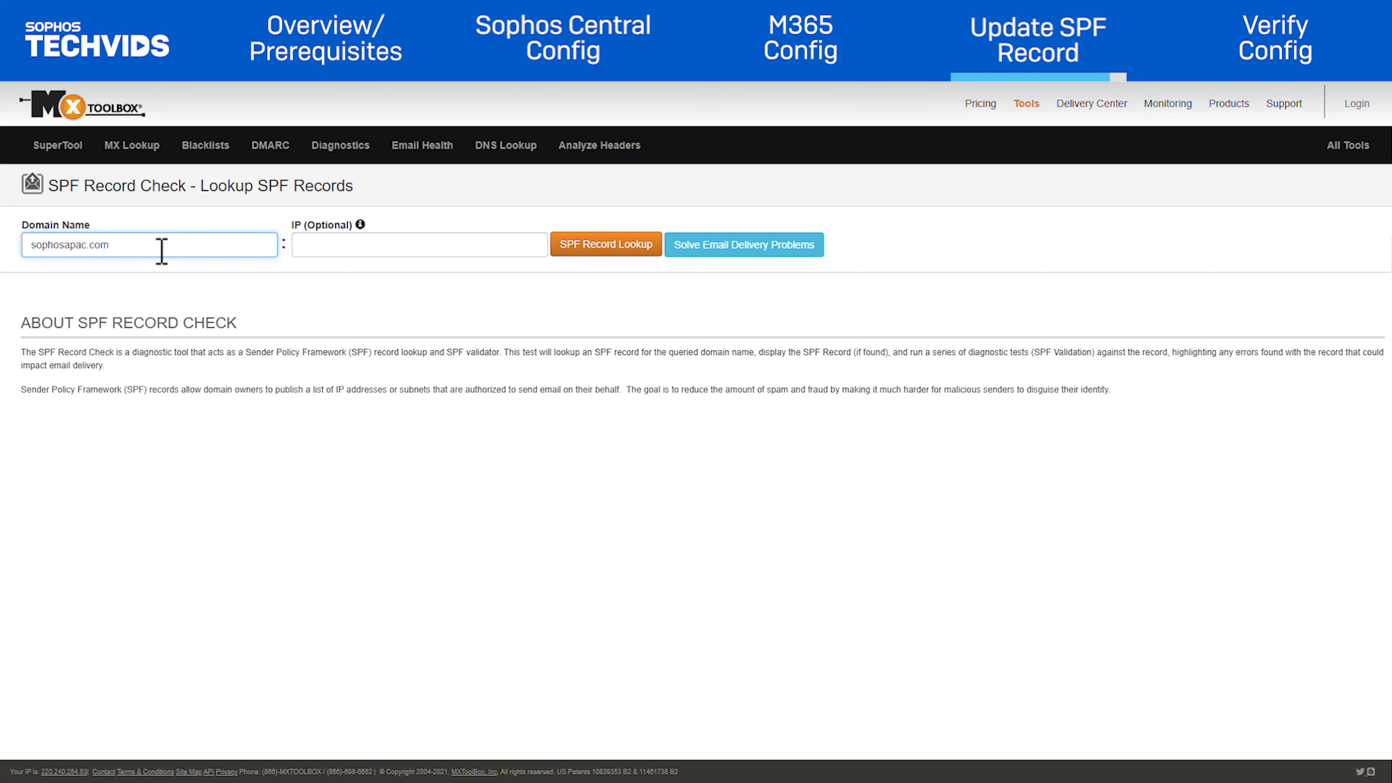
left_click(624, 254)
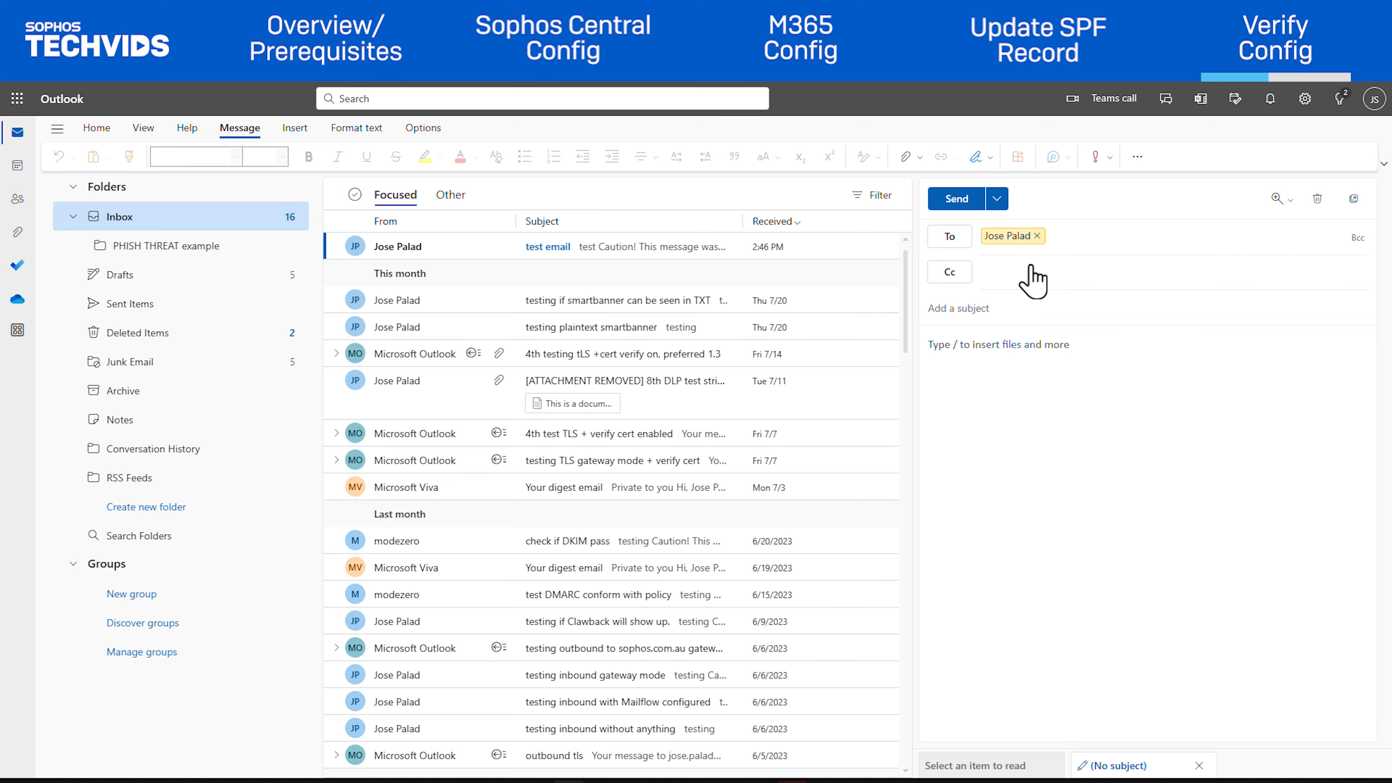
Step: Send a test email with subject 'testing outbound' and body 'testing'
left_click(1030, 305)
type("testing outbound")
type("testing")
left_click(954, 233)
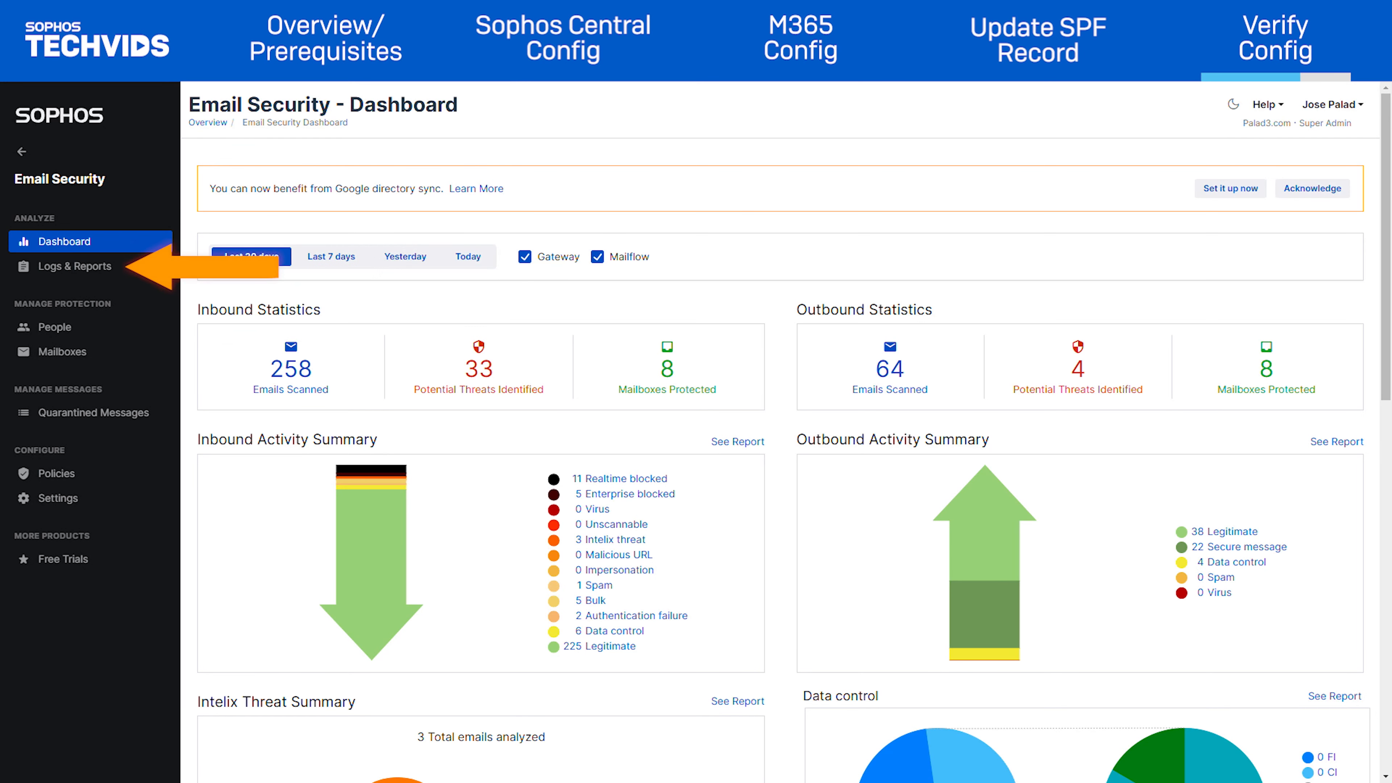
Step: Open the message history in the email security logs and reports
left_click(75, 270)
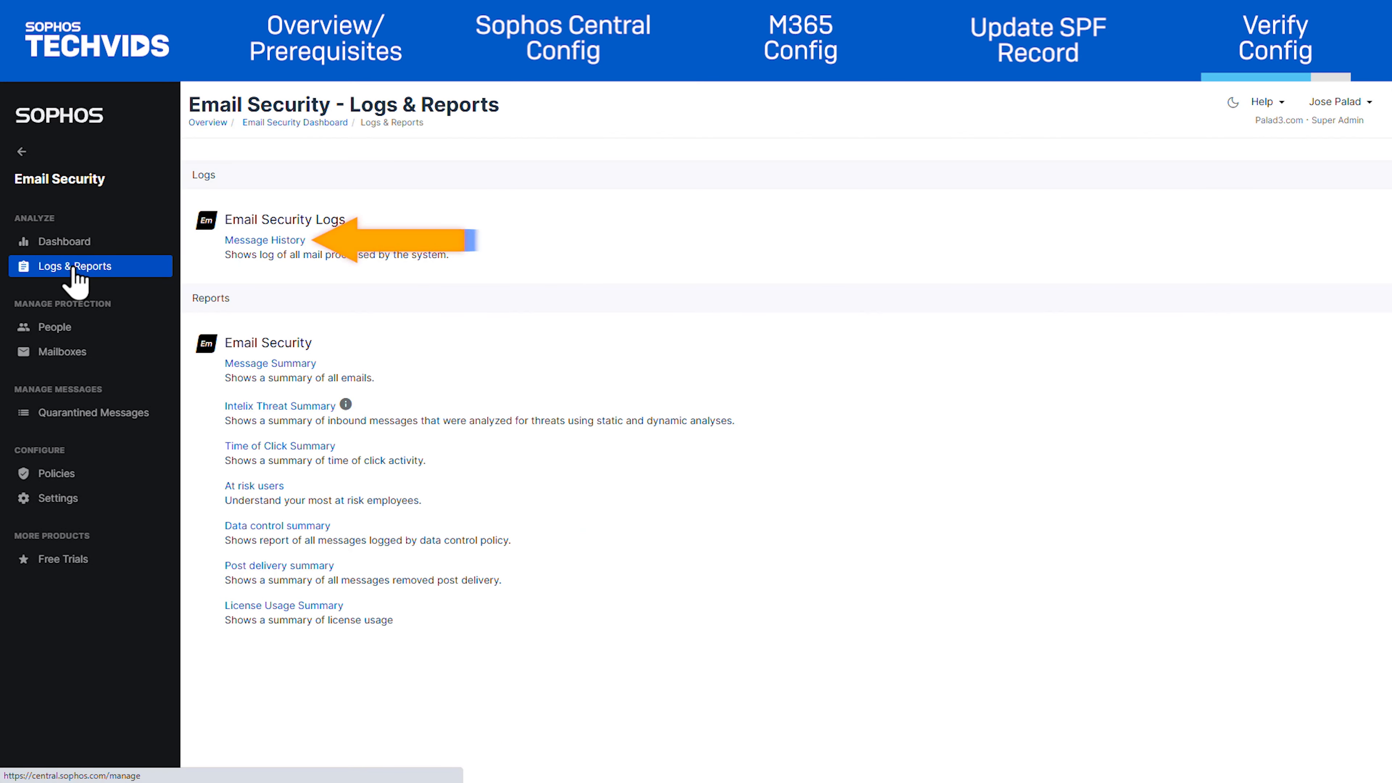
left_click(280, 239)
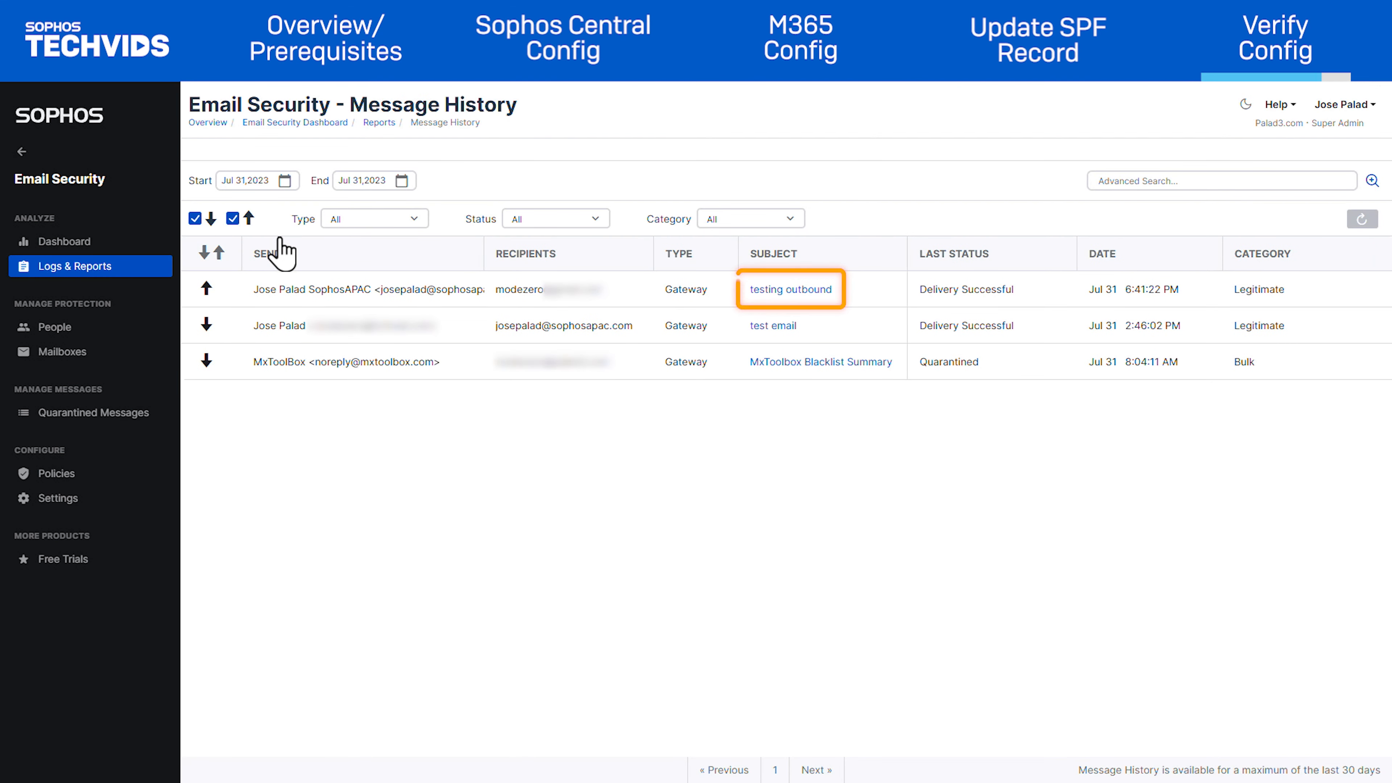